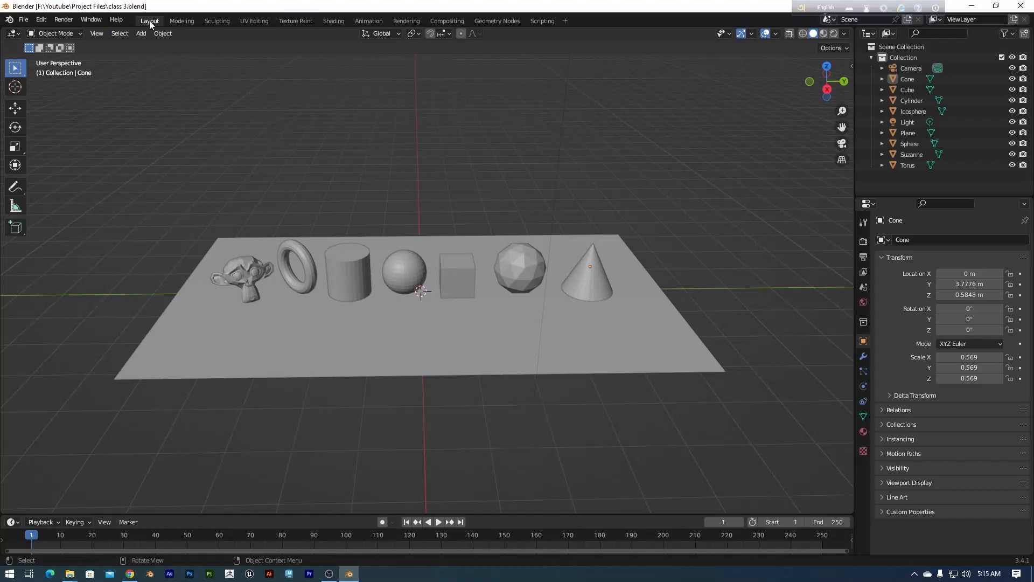
Switch to the Shading workspace and preview the scene in rendered, material preview, solid and wireframe shading, returning to solid
{"action": "left_click", "coordinate": [338, 20]}
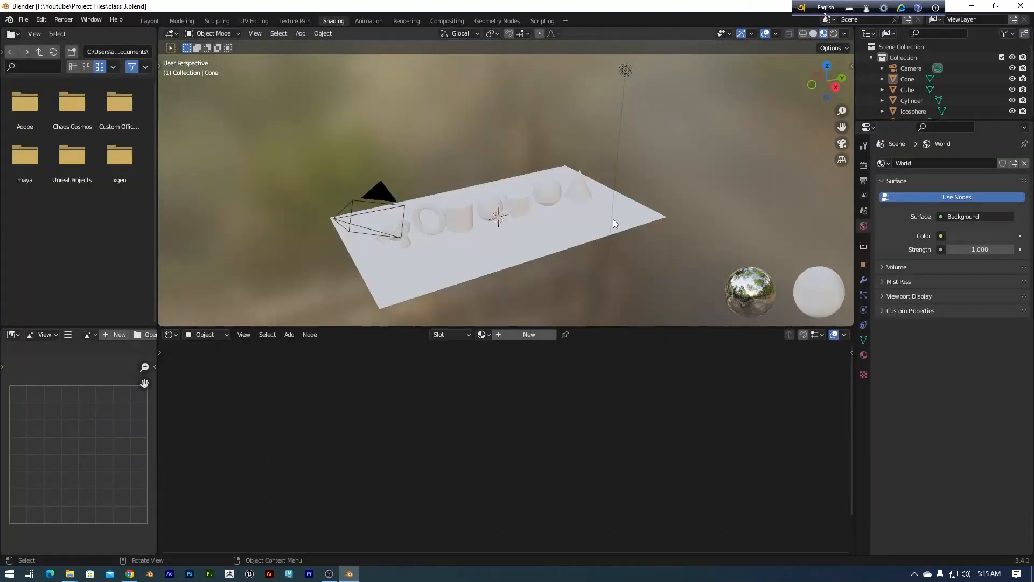
{"action": "mouse_move", "coordinate": [686, 189]}
{"action": "middle_mouse_down"}
{"action": "mouse_move", "coordinate": [590, 196]}
{"action": "mouse_move", "coordinate": [699, 196]}
{"action": "mouse_move", "coordinate": [678, 194]}
{"action": "middle_mouse_up"}
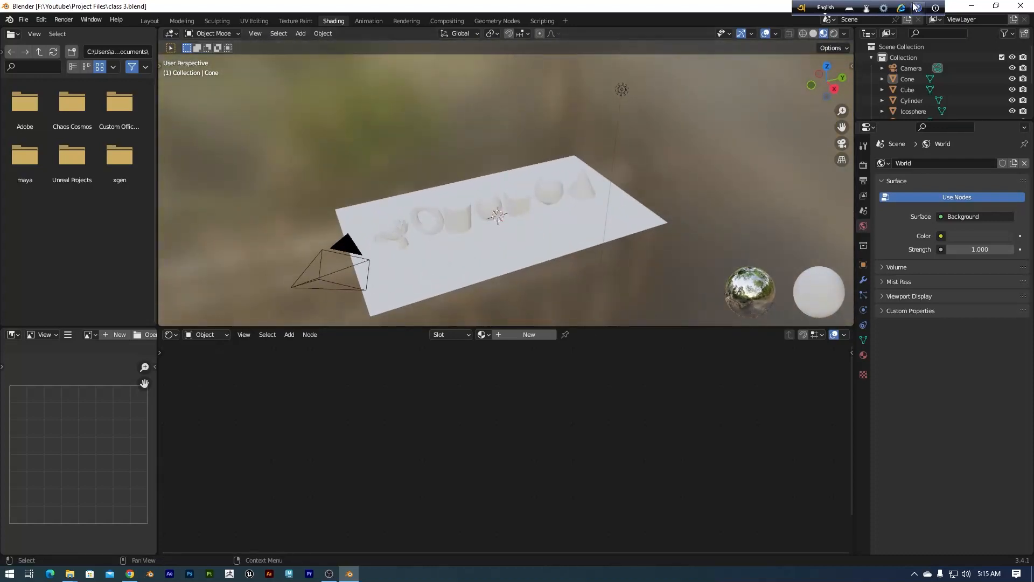
{"action": "left_click", "coordinate": [834, 33]}
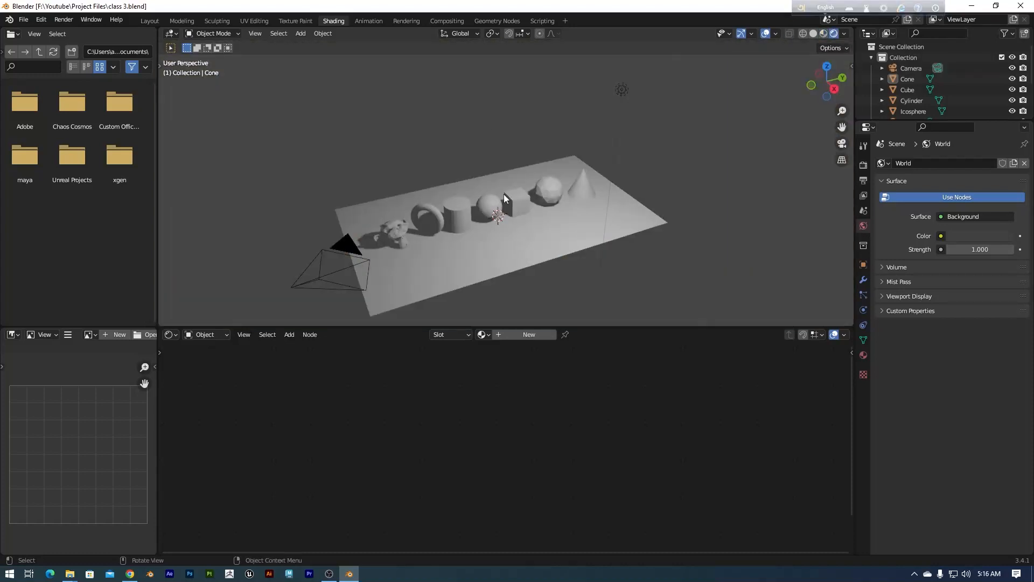
{"action": "left_click", "coordinate": [822, 34]}
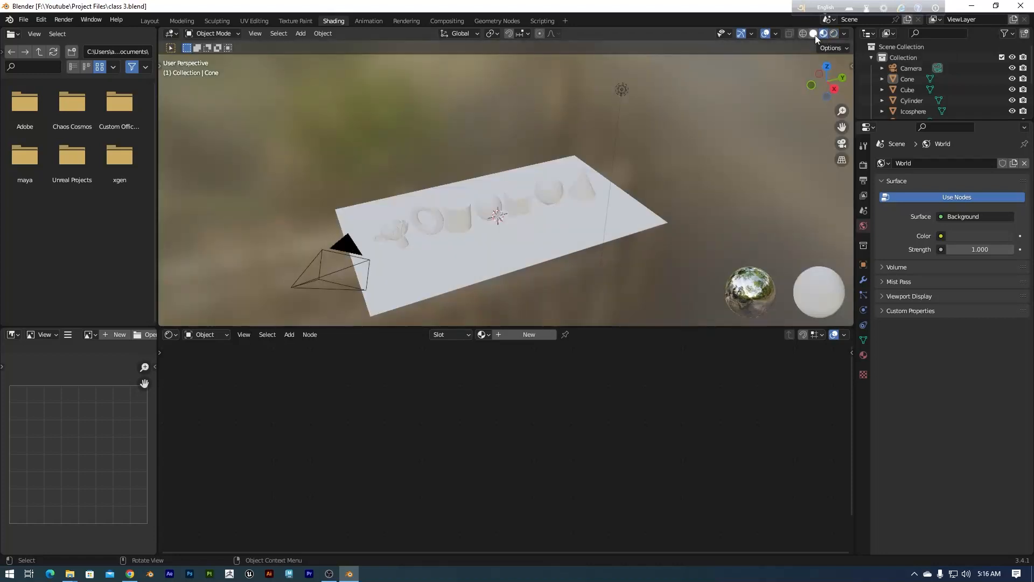
{"action": "left_click", "coordinate": [813, 34]}
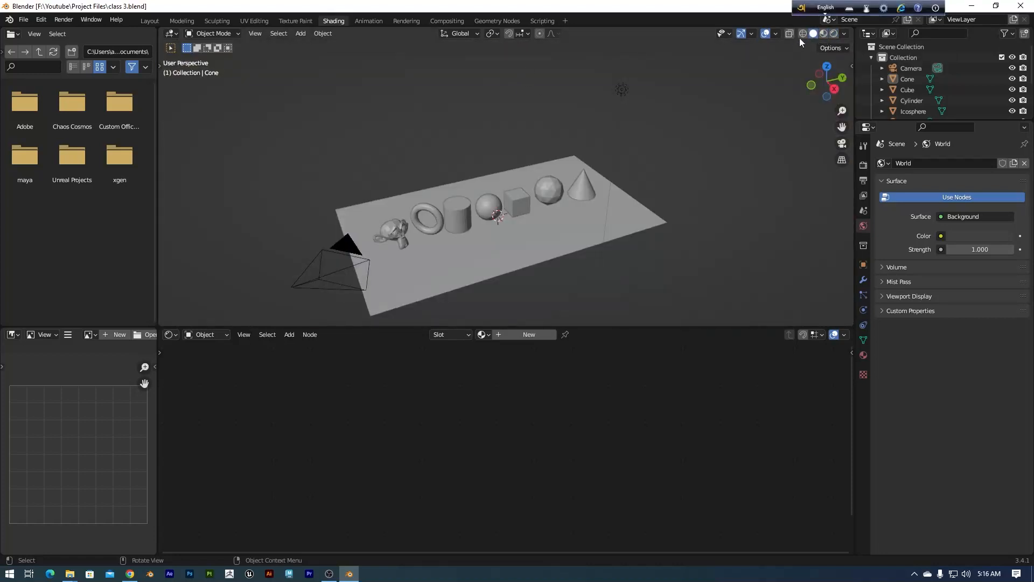
{"action": "left_click", "coordinate": [801, 34]}
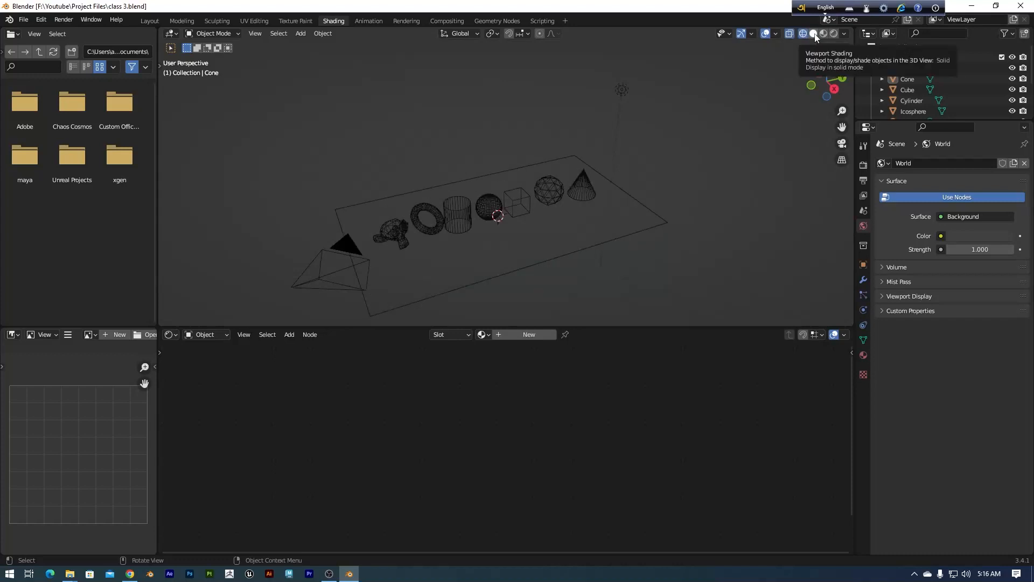
{"action": "left_click", "coordinate": [813, 33]}
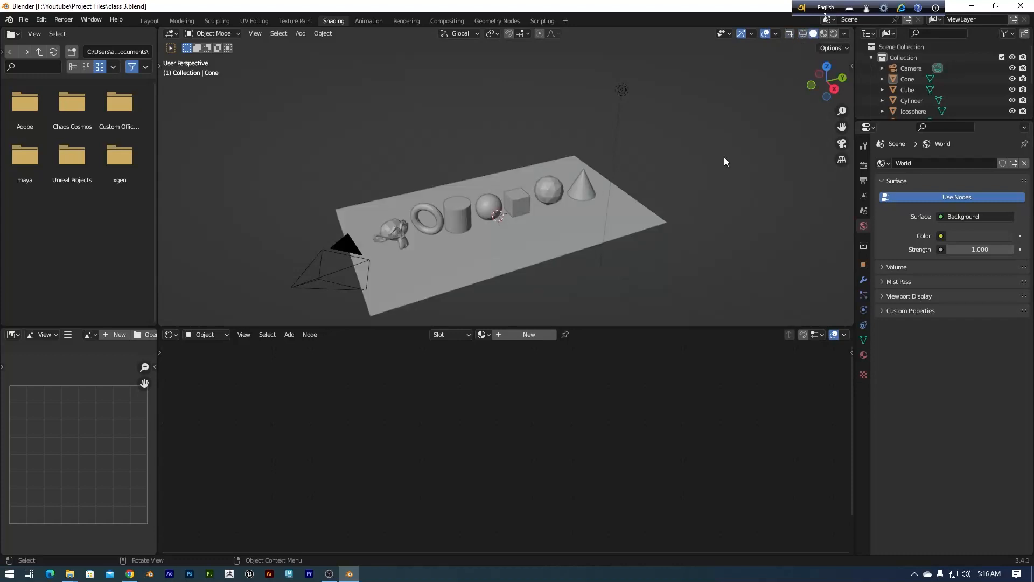
{"action": "mouse_move", "coordinate": [748, 151]}
{"action": "middle_mouse_down"}
{"action": "mouse_move", "coordinate": [635, 154]}
{"action": "mouse_move", "coordinate": [732, 149]}
{"action": "middle_mouse_up"}
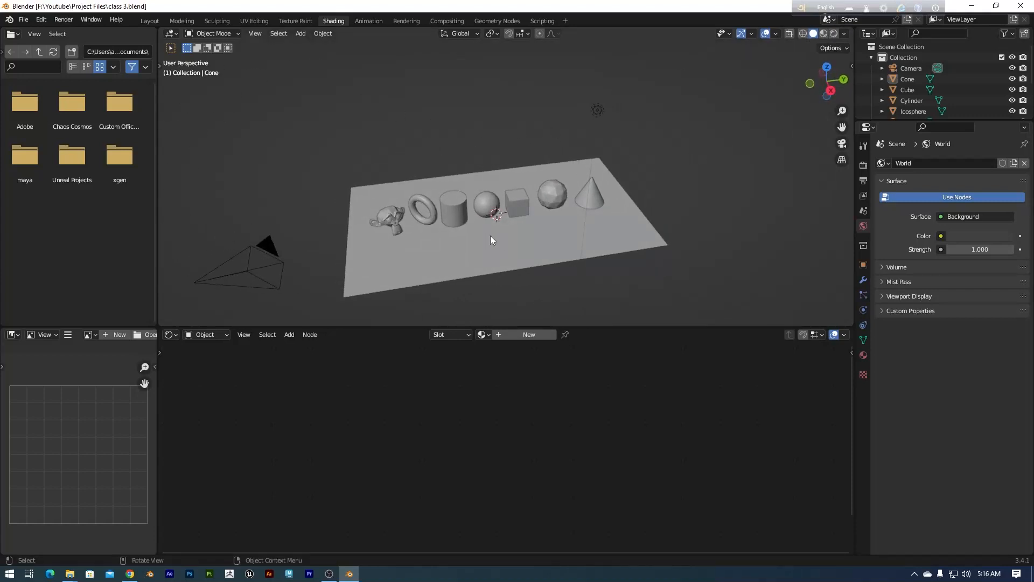
In top view, move the sphere beside the cube on its +X side and the icosphere beside it on its -X side
{"action": "key", "text": "KP_7"}
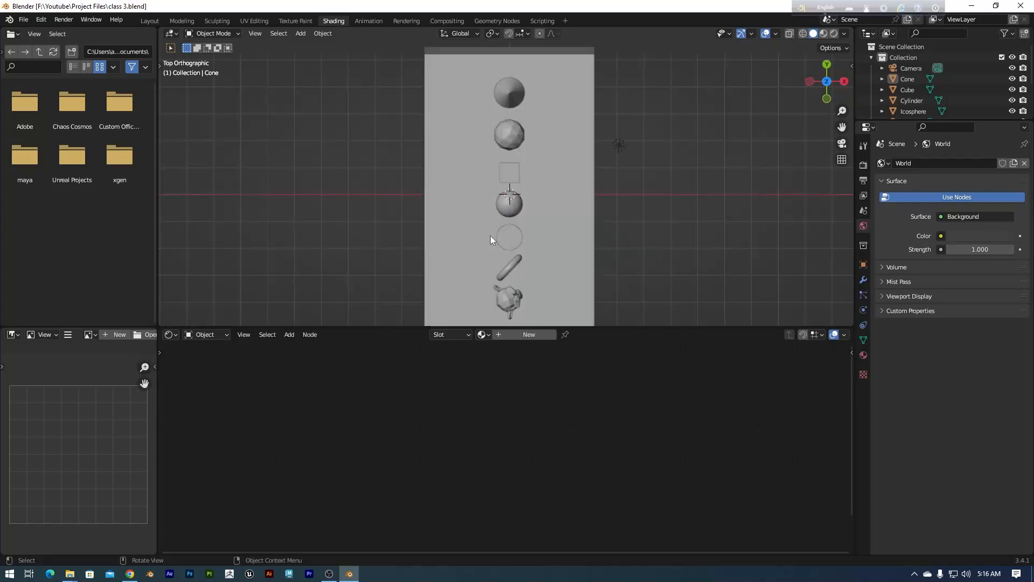
{"action": "scroll", "coordinate": [581, 125], "scroll_direction": "down", "scroll_amount": 1}
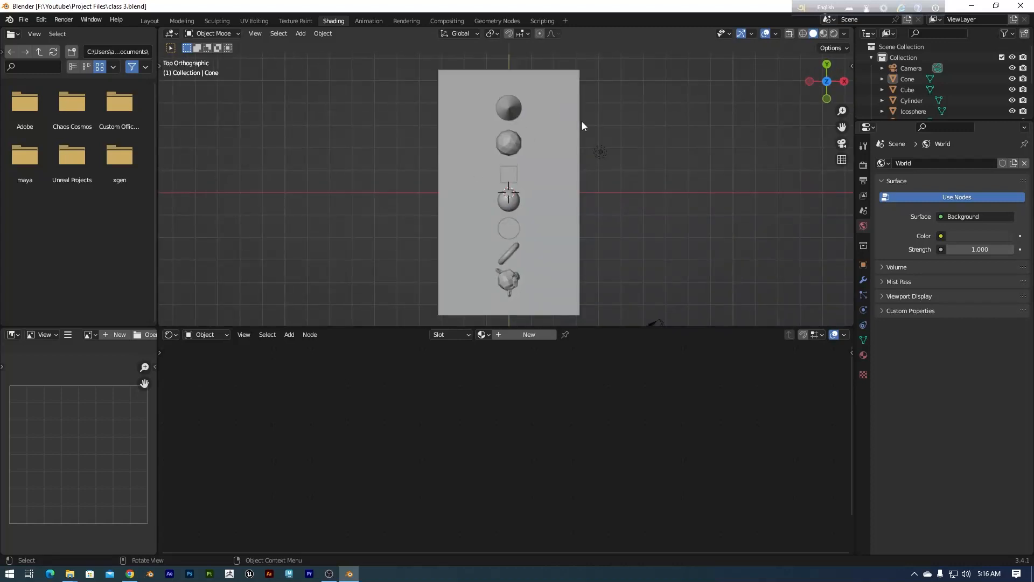
{"action": "scroll", "coordinate": [525, 199], "scroll_direction": "up", "scroll_amount": 4}
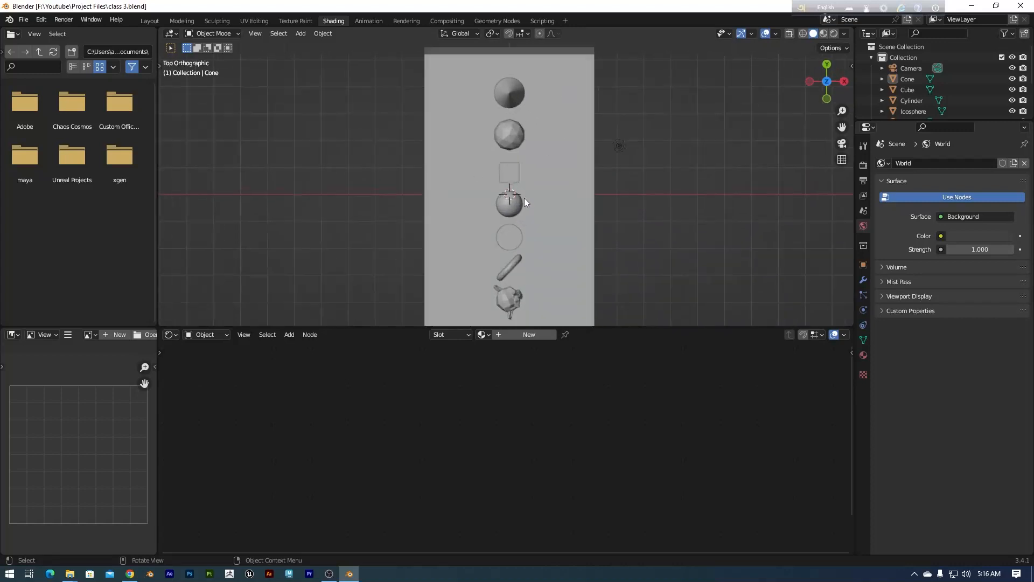
{"action": "scroll", "coordinate": [524, 198], "scroll_direction": "down", "scroll_amount": 2}
{"action": "left_click", "coordinate": [523, 209]}
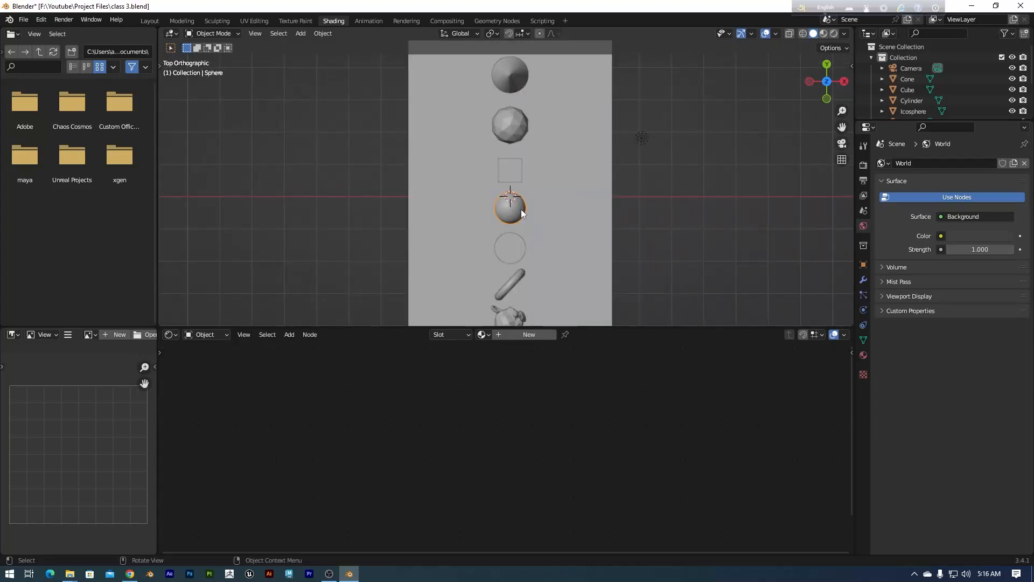
{"action": "key", "text": "g"}
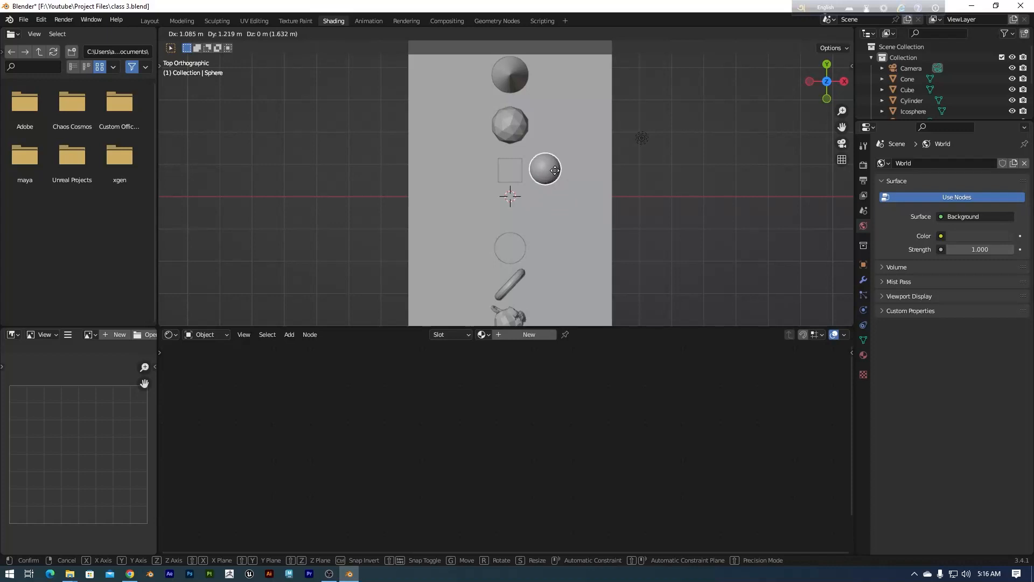
{"action": "left_click", "coordinate": [554, 170]}
{"action": "left_click", "coordinate": [518, 135]}
{"action": "key", "text": "g"}
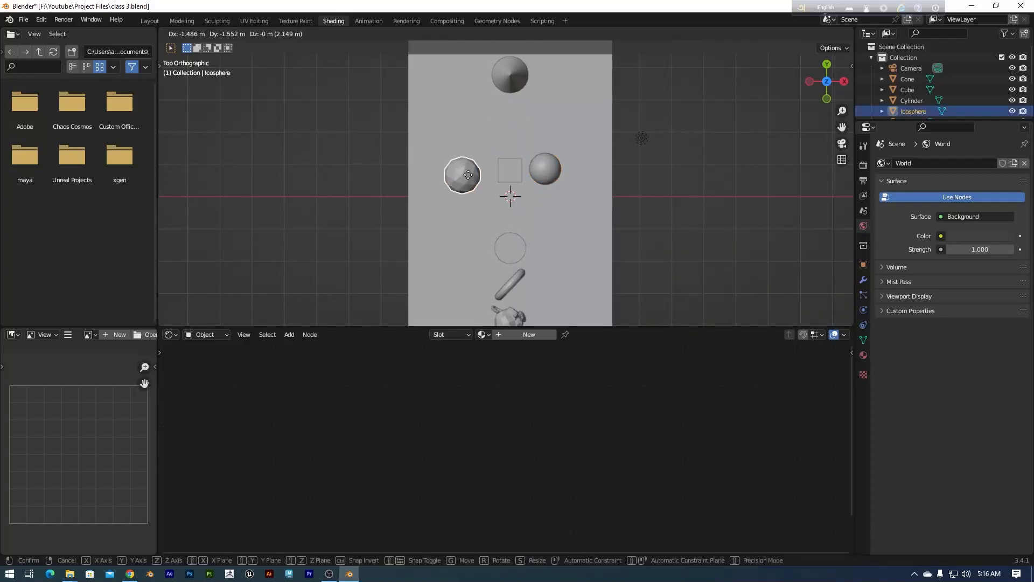
{"action": "left_click", "coordinate": [475, 170]}
Move the cylinder directly behind the cube on its +Y side and the torus directly in front on its -Y side
{"action": "left_click", "coordinate": [509, 250]}
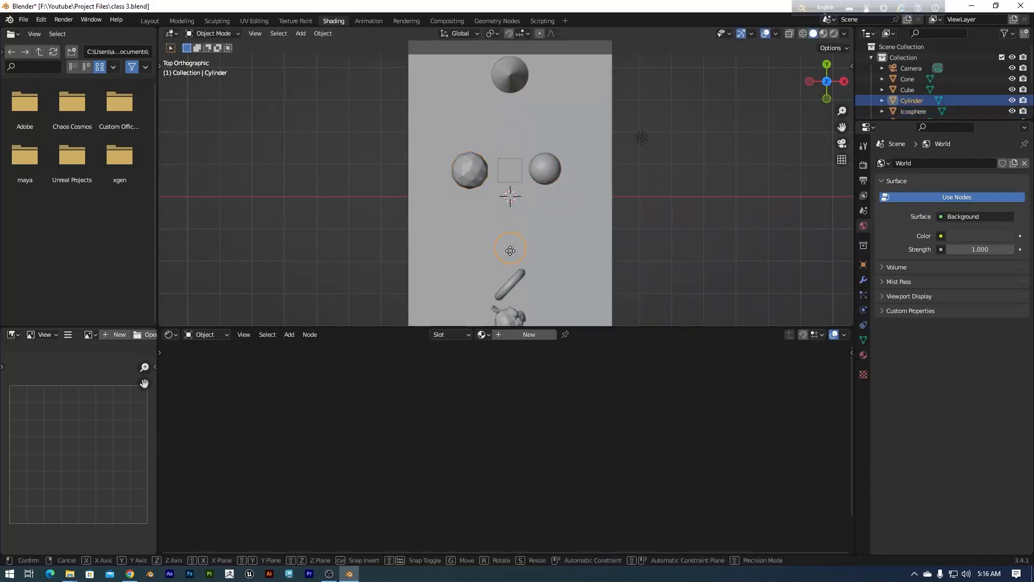
{"action": "left_click", "coordinate": [511, 135]}
{"action": "left_click", "coordinate": [513, 283]}
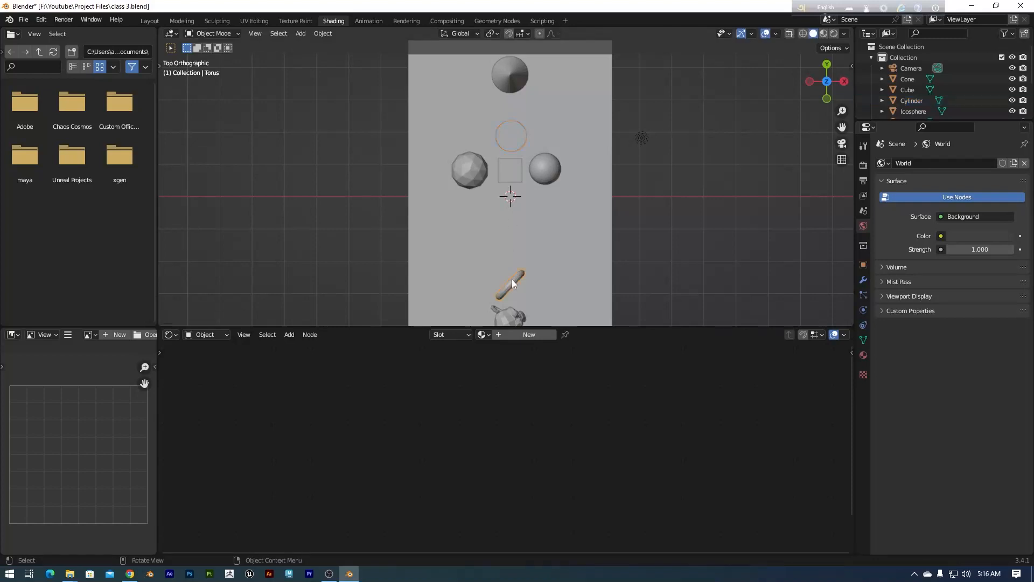
{"action": "key", "text": "g"}
{"action": "left_click", "coordinate": [514, 209]}
Move the monkey head beside the torus, in front of the sphere, and the cone in front of the torus
{"action": "left_click", "coordinate": [509, 316]}
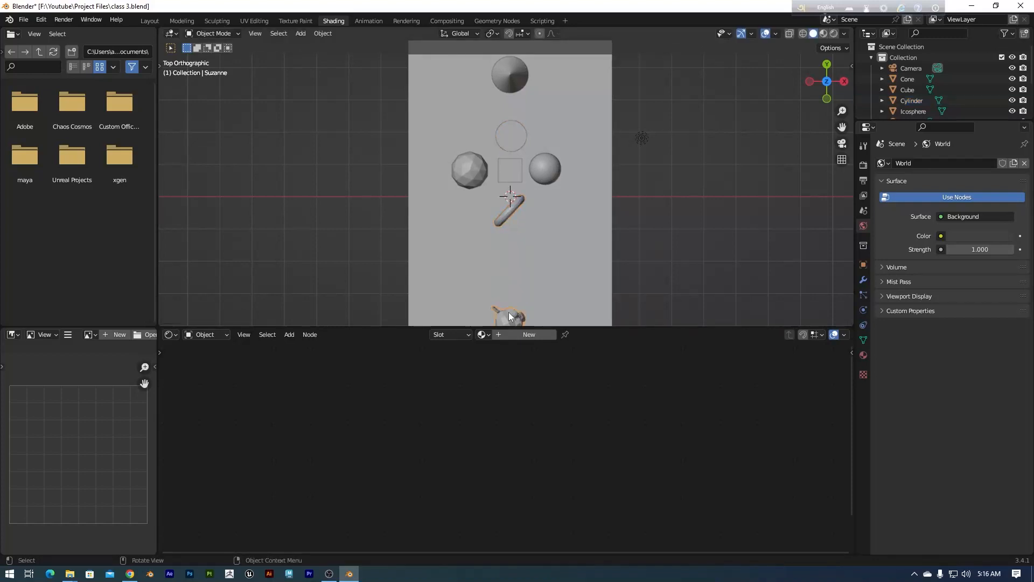
{"action": "key", "text": "g"}
{"action": "left_click", "coordinate": [545, 213]}
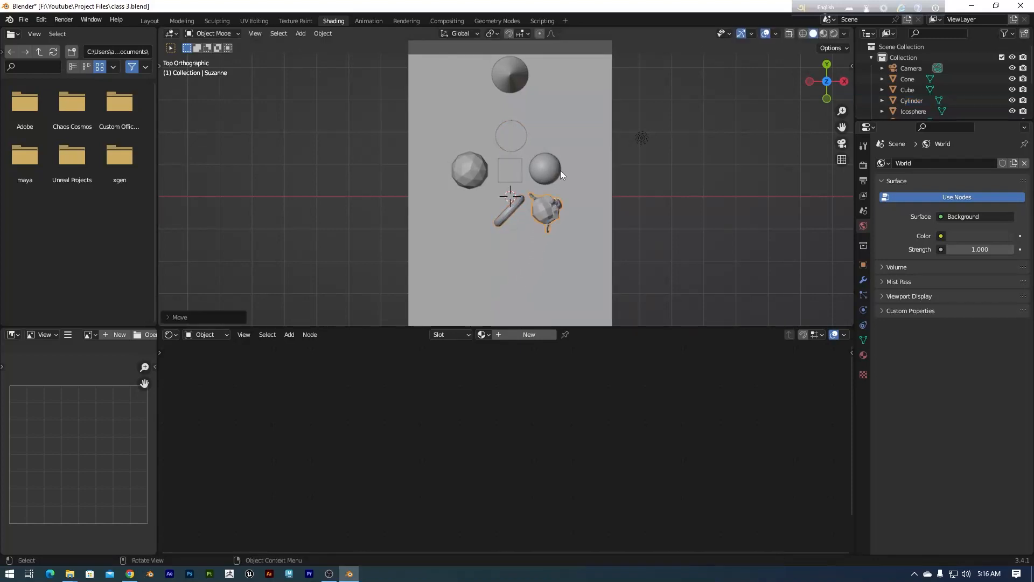
{"action": "left_click", "coordinate": [515, 73]}
{"action": "key", "text": "g"}
{"action": "left_click", "coordinate": [479, 213]}
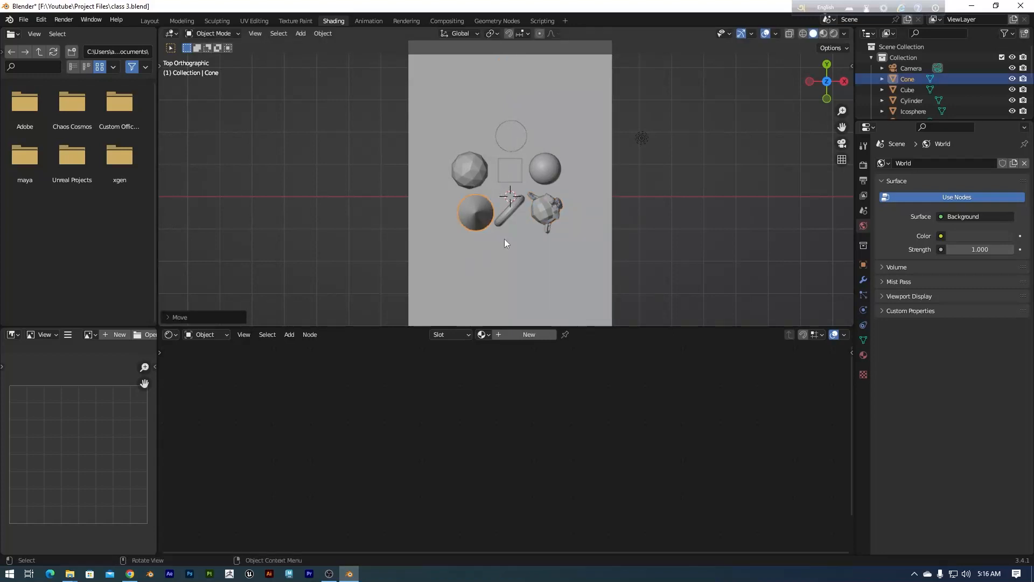
{"action": "key", "text": "g"}
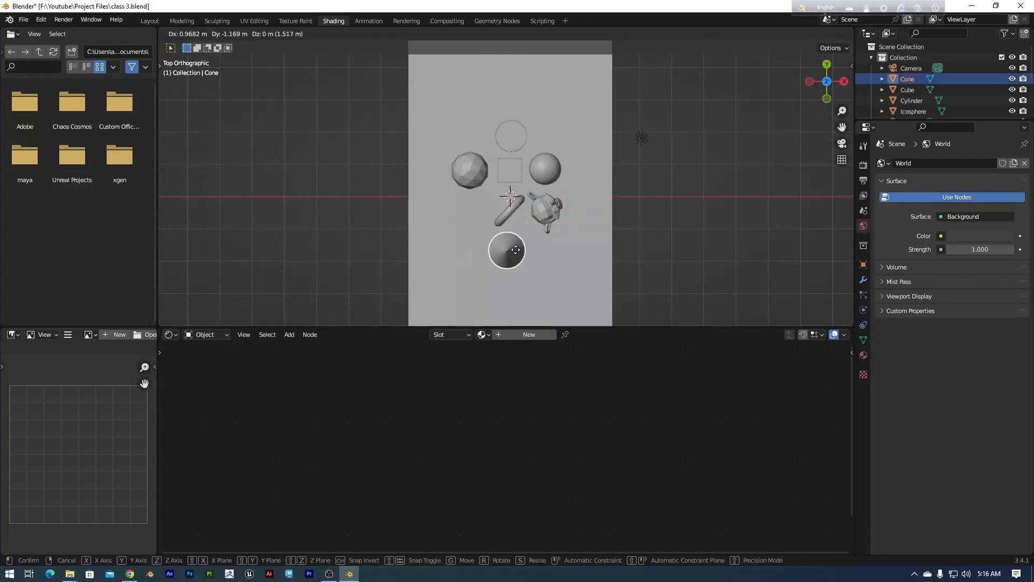
{"action": "left_click", "coordinate": [524, 238]}
Rearrange the front row with the torus in front of the icosphere and the cone between the torus and the monkey head
{"action": "left_click", "coordinate": [512, 214]}
{"action": "key", "text": "g"}
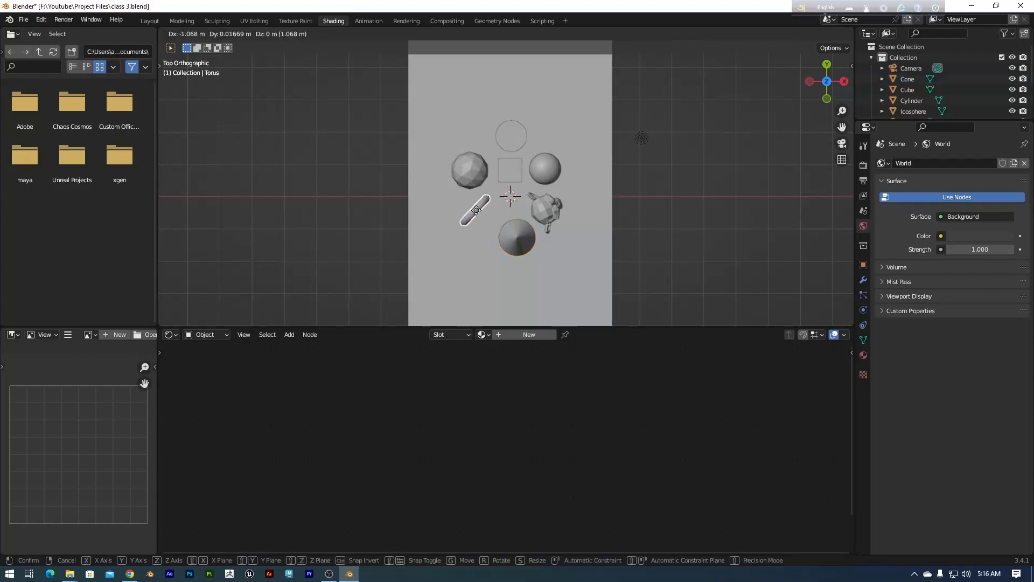
{"action": "left_click", "coordinate": [478, 219]}
{"action": "left_click", "coordinate": [513, 235]}
{"action": "key", "text": "g"}
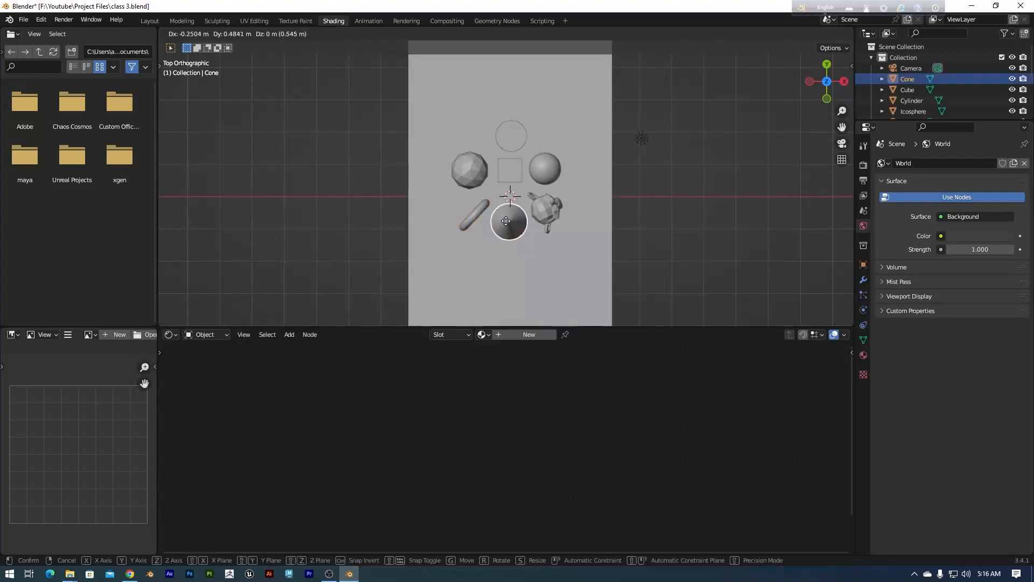
{"action": "left_click", "coordinate": [505, 220]}
{"action": "left_click", "coordinate": [469, 217]}
{"action": "key", "text": "g"}
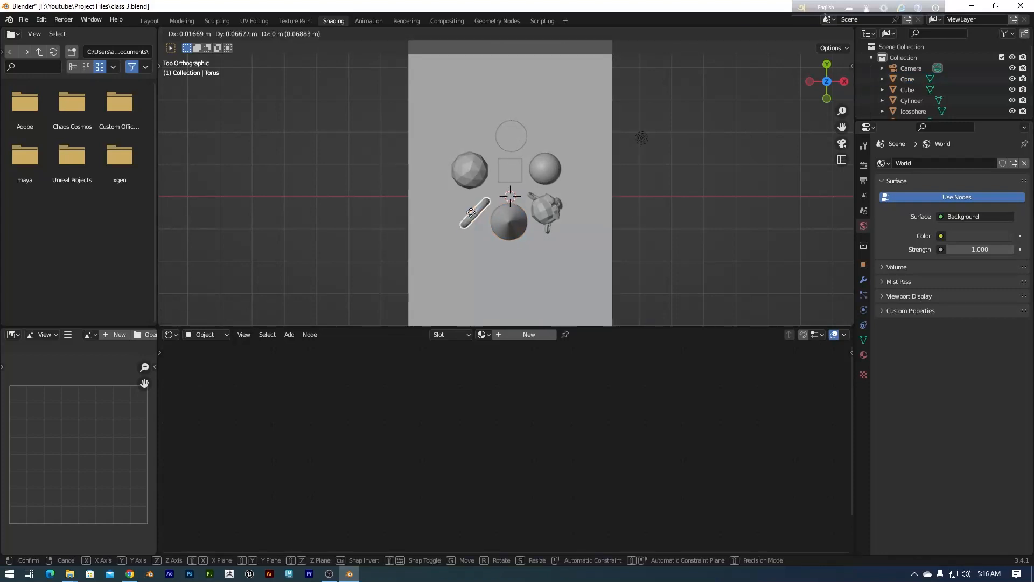
{"action": "left_click", "coordinate": [472, 211]}
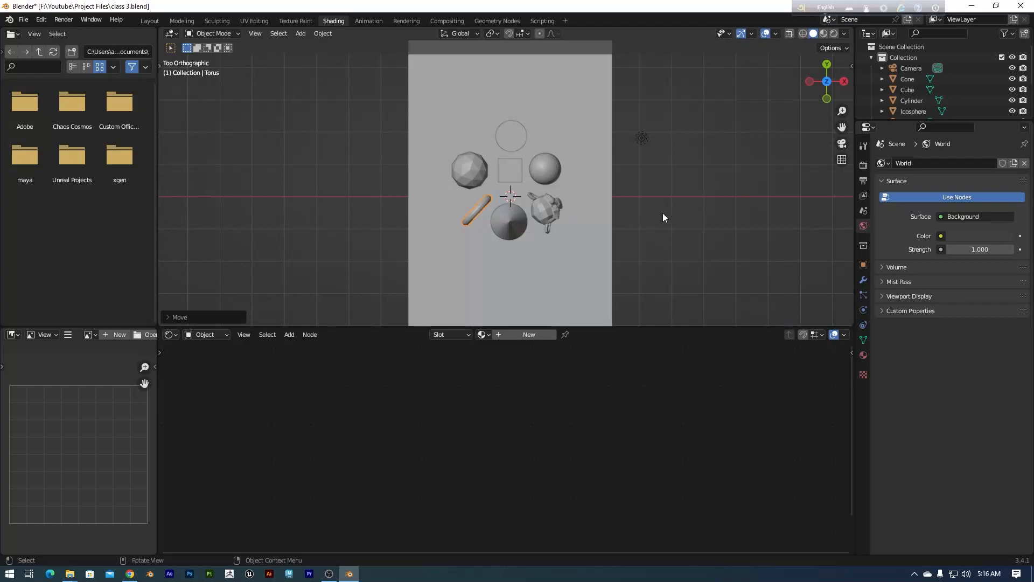
Lock the camera to the view in camera perspective and frame the grouped objects closely from the +X side
{"action": "middle_click_drag", "start_coordinate": [663, 217], "coordinate": [543, 122]}
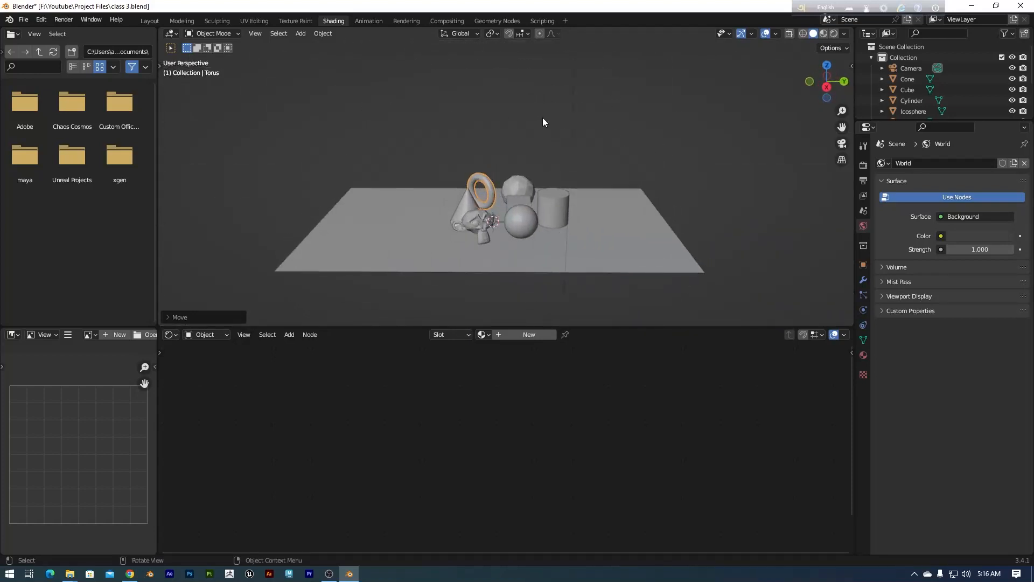
{"action": "key", "text": "KP_0"}
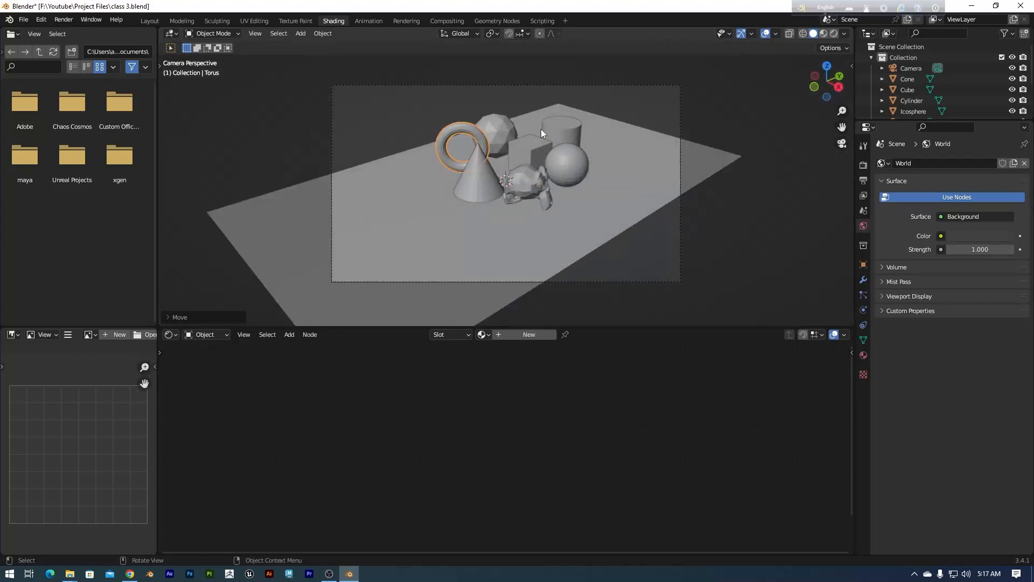
{"action": "key", "text": "n"}
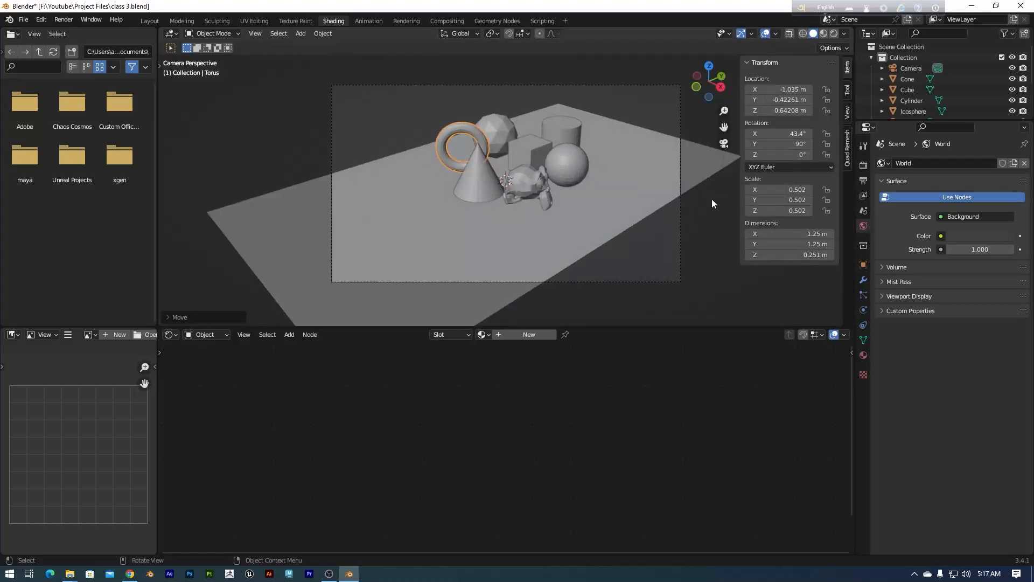
{"action": "left_click", "coordinate": [846, 114]}
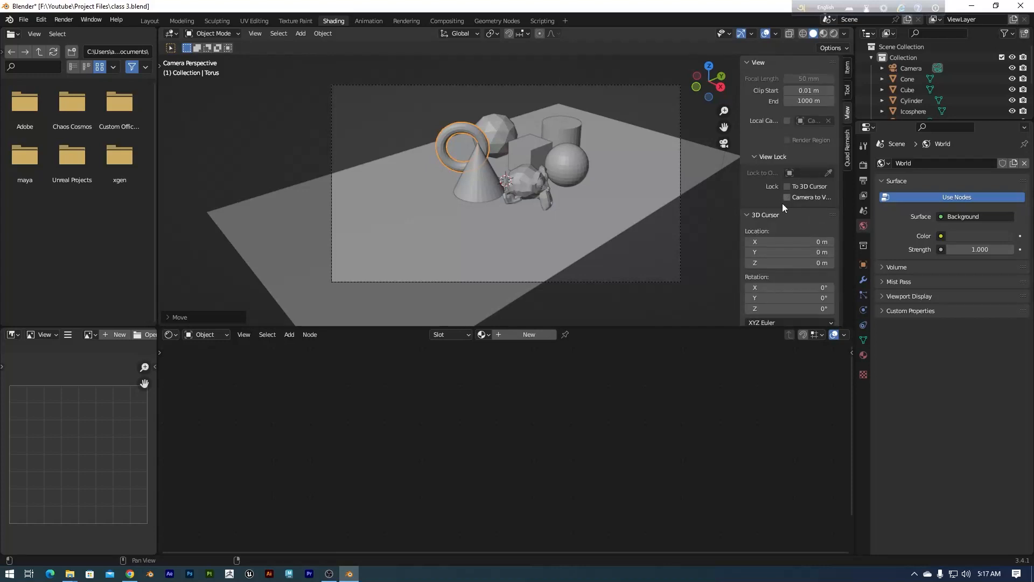
{"action": "left_click", "coordinate": [786, 197]}
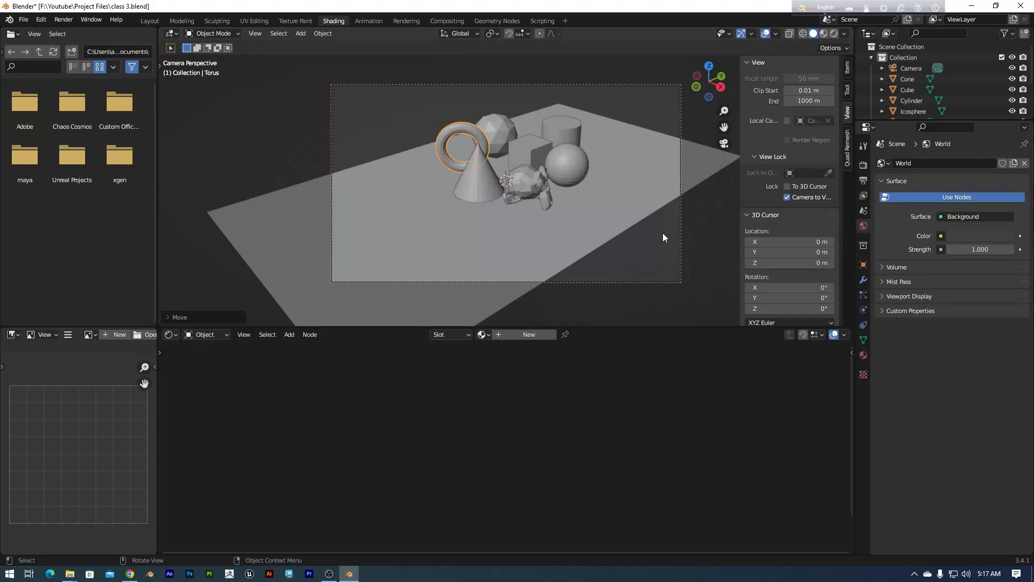
{"action": "middle_click_drag", "start_coordinate": [667, 228], "coordinate": [577, 226]}
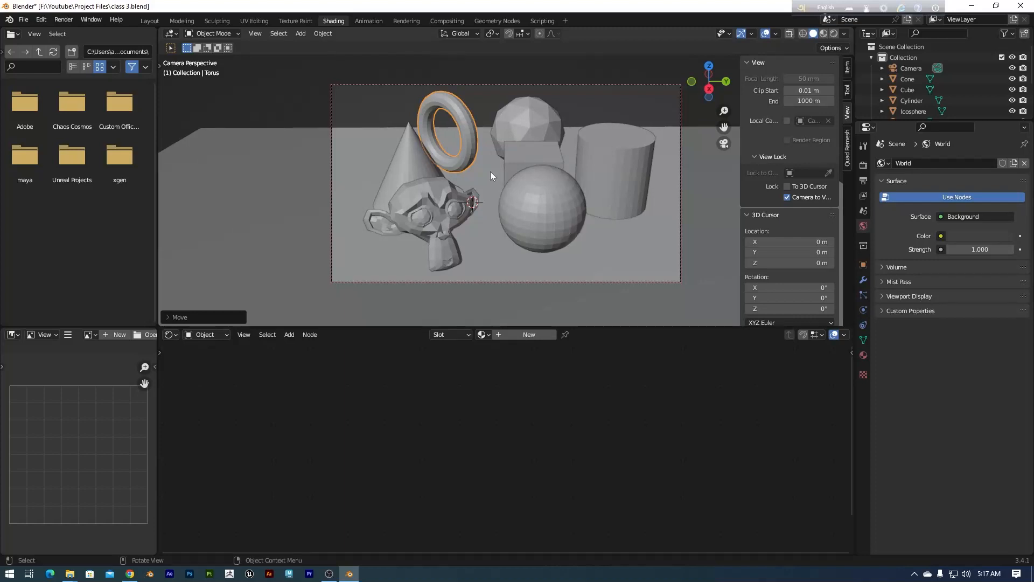
Move the torus about 0.08 m along the global Y axis and turn off the Camera to View lock
{"action": "left_click", "coordinate": [494, 94]}
{"action": "left_click", "coordinate": [470, 131]}
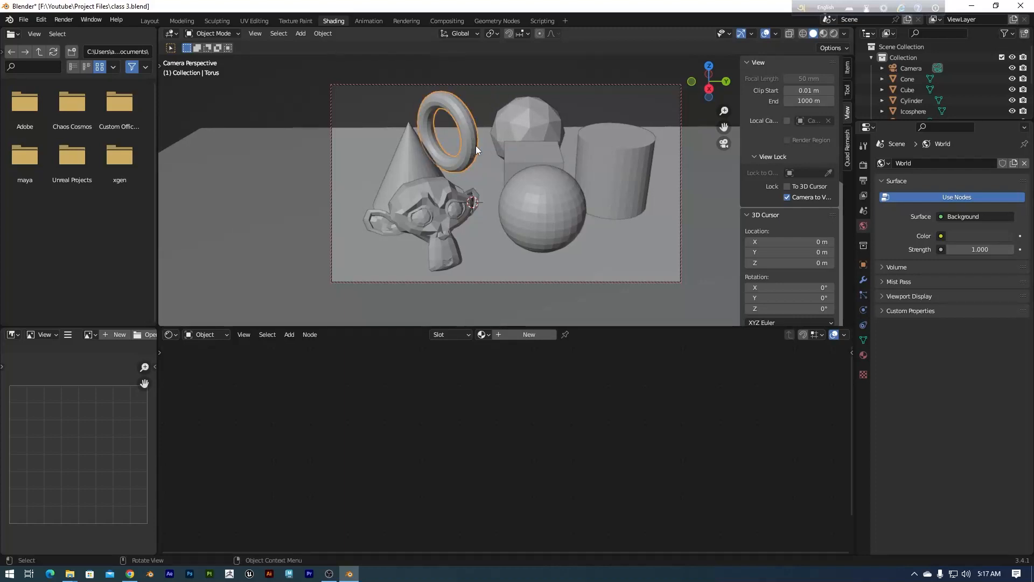
{"action": "key", "text": "g"}
{"action": "key", "text": "y"}
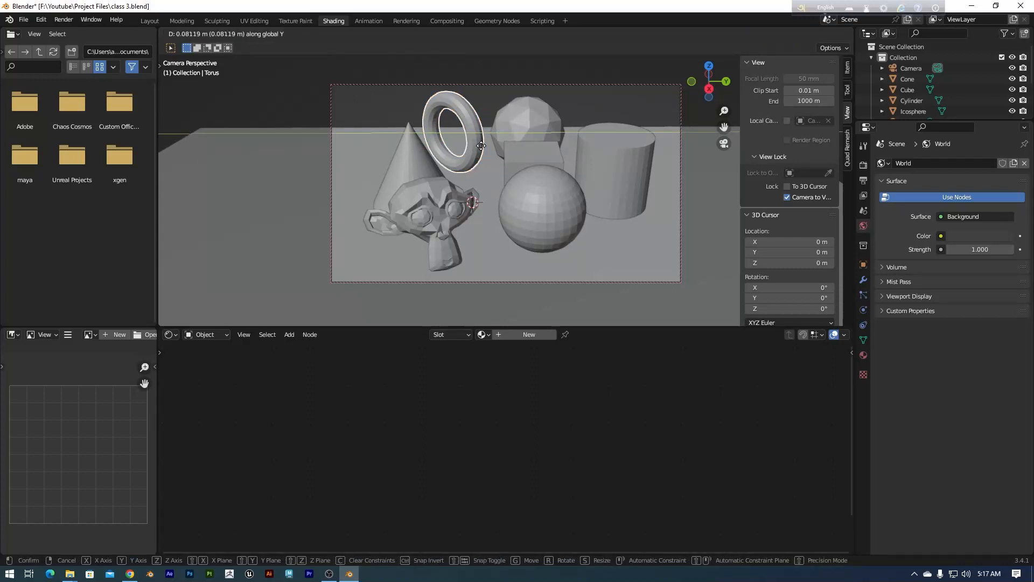
{"action": "left_click", "coordinate": [481, 145]}
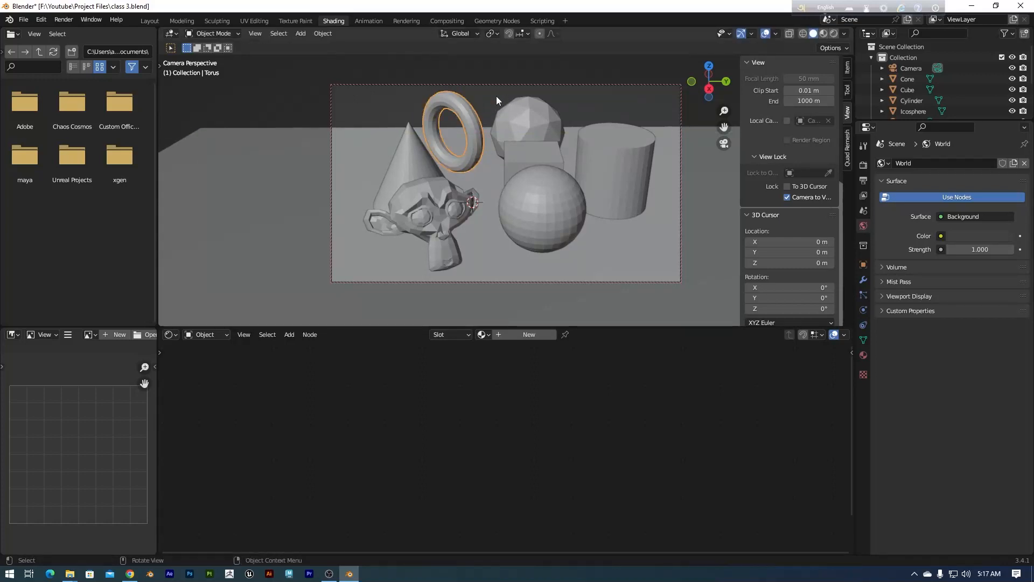
{"action": "left_click", "coordinate": [554, 69]}
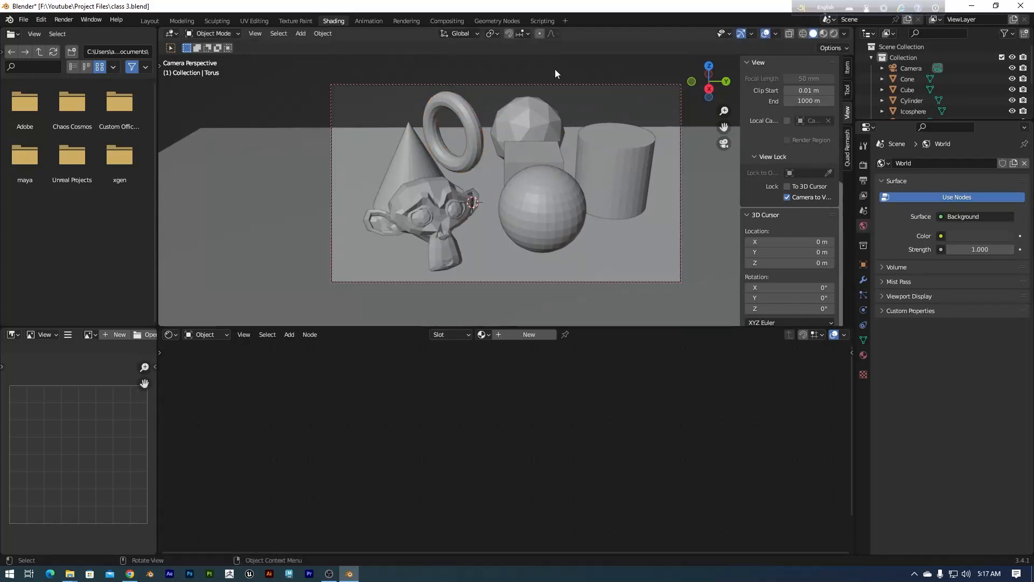
{"action": "left_click", "coordinate": [787, 197]}
{"action": "key", "text": "n"}
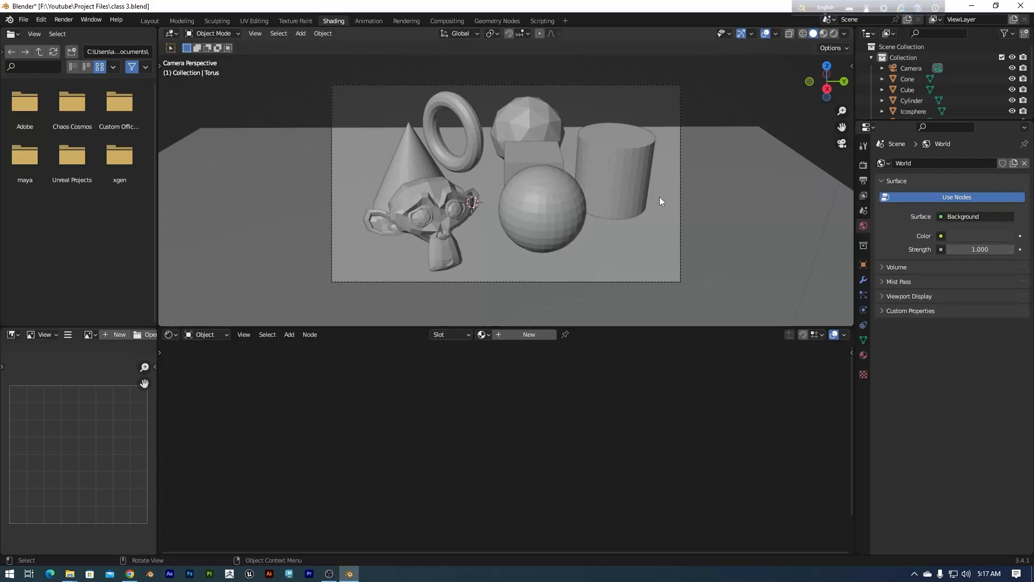
Create a new material named green on the sphere and set its base color to a pale green
{"action": "left_click", "coordinate": [559, 217]}
{"action": "left_click", "coordinate": [525, 336]}
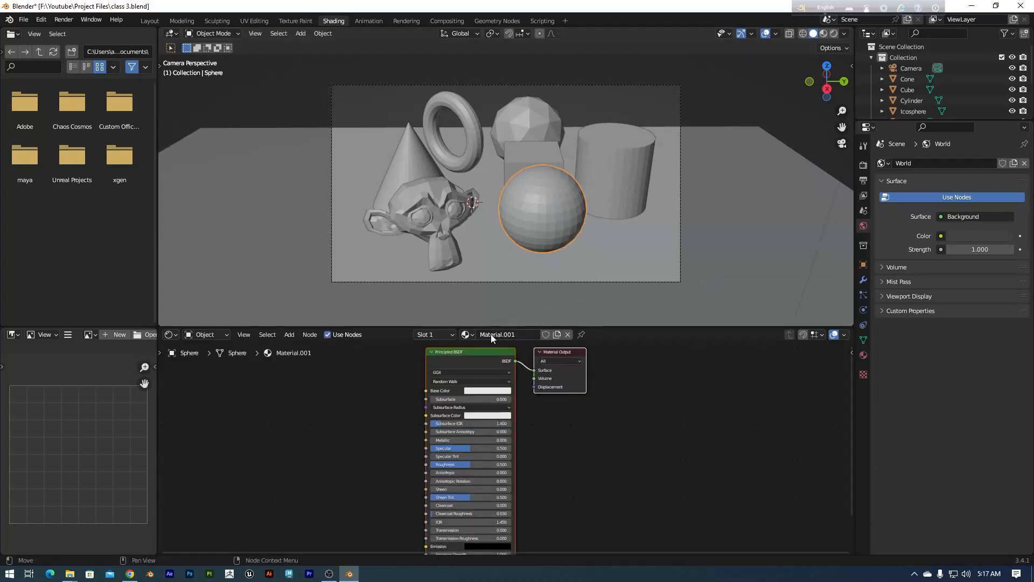
{"action": "double_click", "coordinate": [520, 334]}
{"action": "type", "text": "green"}
{"action": "key", "text": "Return"}
{"action": "left_click", "coordinate": [500, 390]}
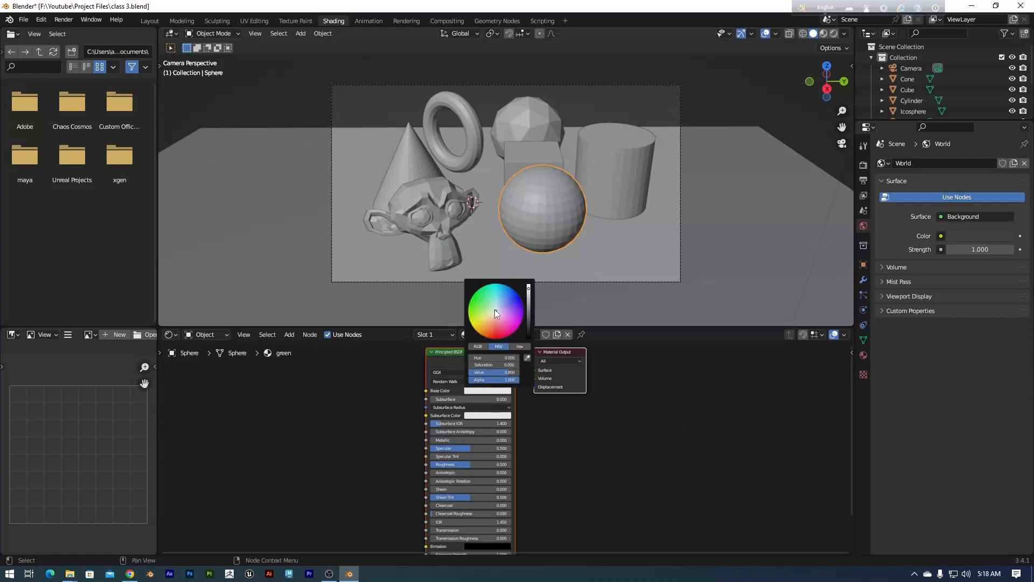
{"action": "left_click_drag", "start_coordinate": [495, 309], "coordinate": [492, 310]}
Preview the scene in material preview, switch to rendered shading, and show the whole layout from the top
{"action": "left_click", "coordinate": [834, 34]}
{"action": "left_click", "coordinate": [823, 34]}
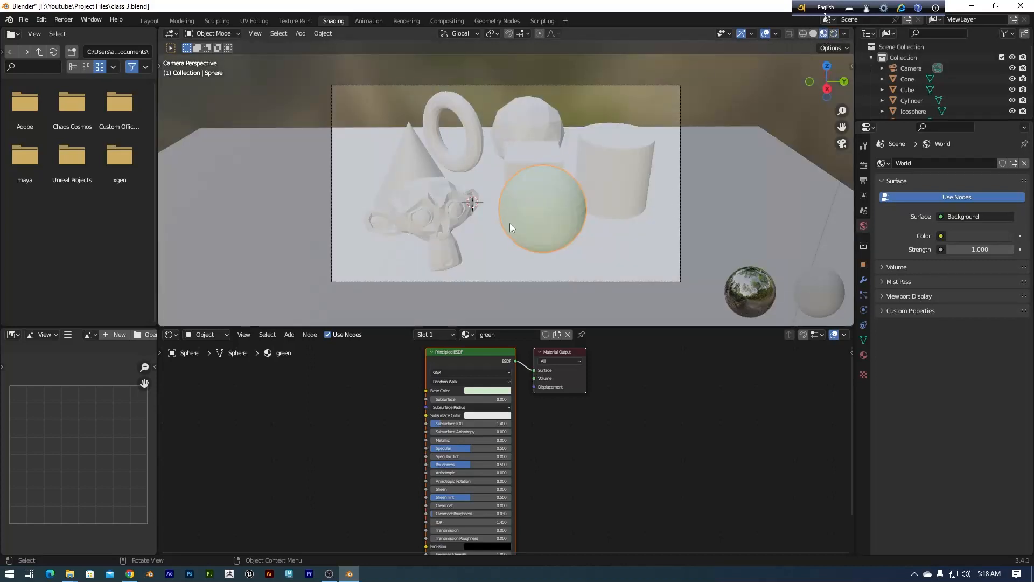
{"action": "left_click", "coordinate": [832, 34]}
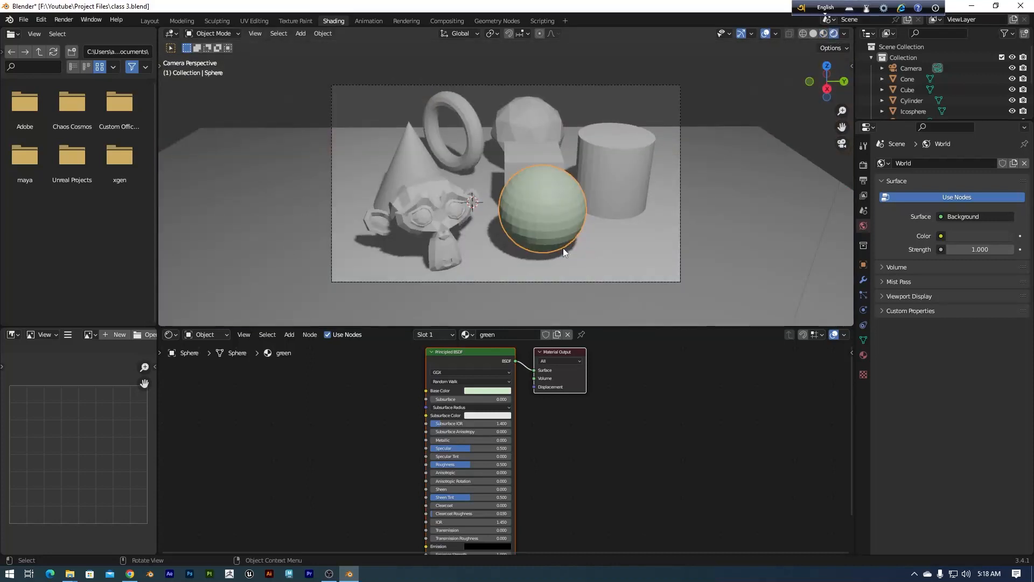
{"action": "key", "text": "KP_7"}
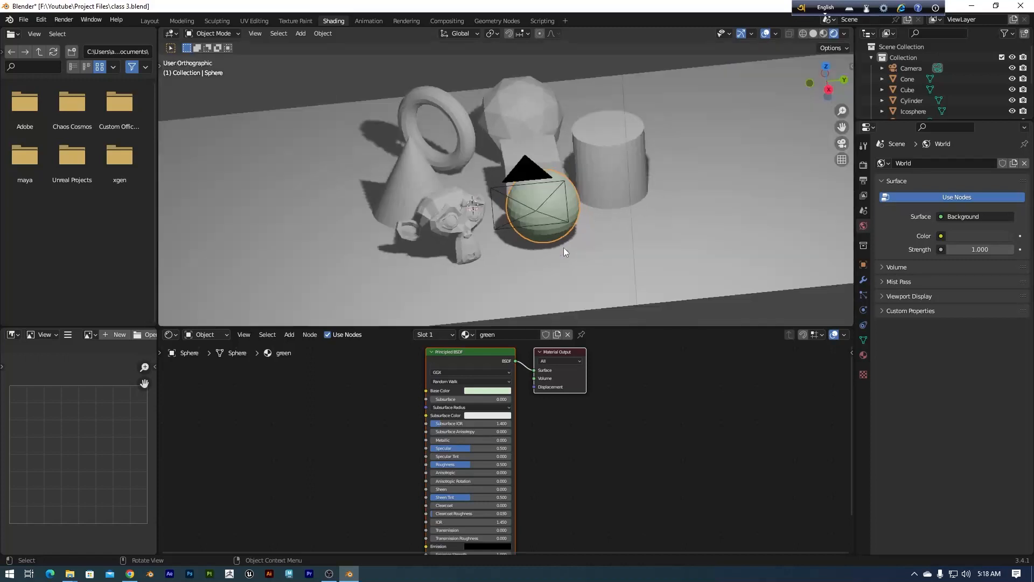
{"action": "scroll", "coordinate": [637, 185], "scroll_direction": "down", "scroll_amount": 1}
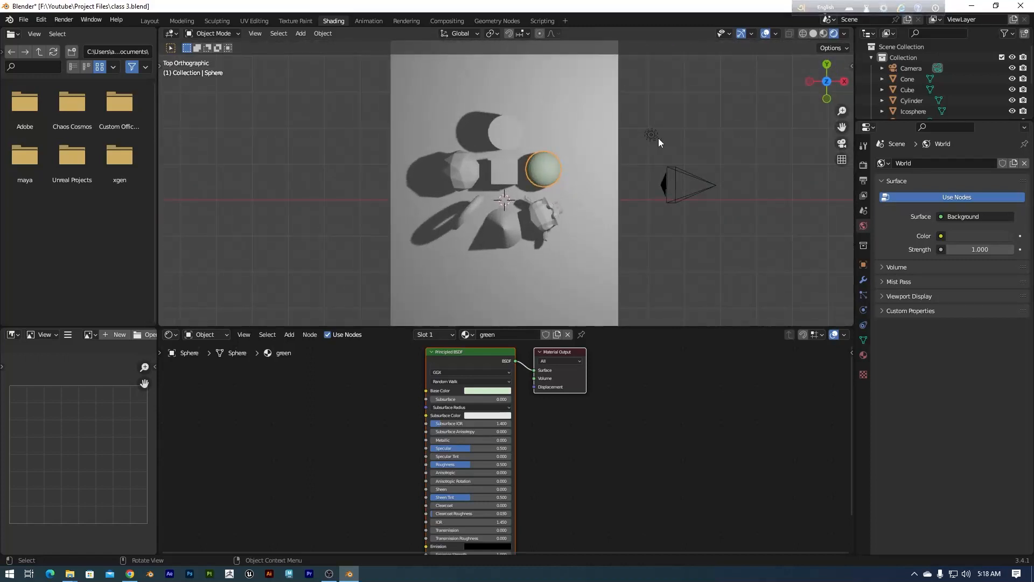
{"action": "key", "text": "g"}
{"action": "left_click", "coordinate": [603, 143]}
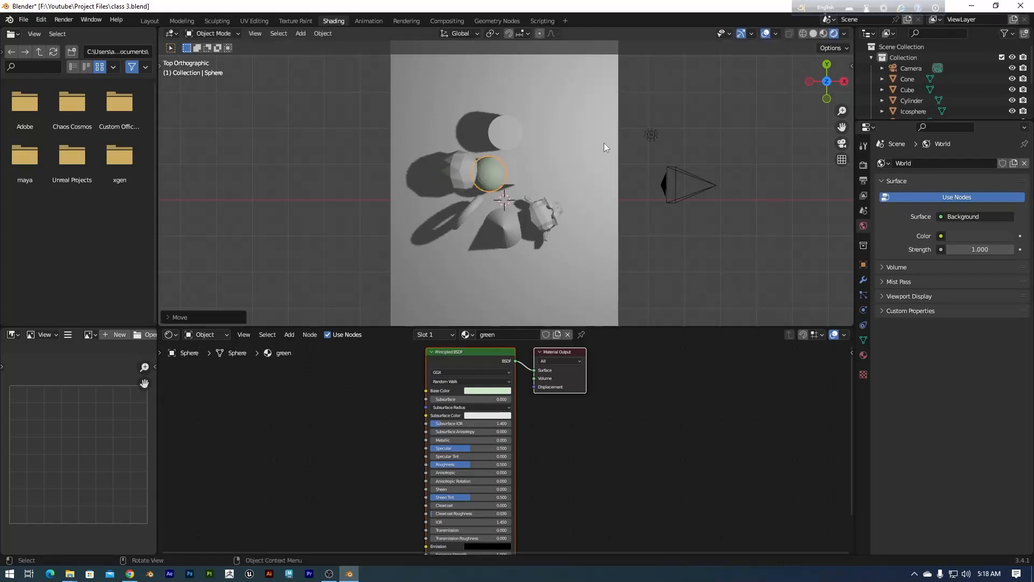
{"action": "key", "text": "ctrl+z"}
Move the light about 4.86 m along negative X in the top view, placing it beside the cylinder
{"action": "left_click", "coordinate": [656, 136]}
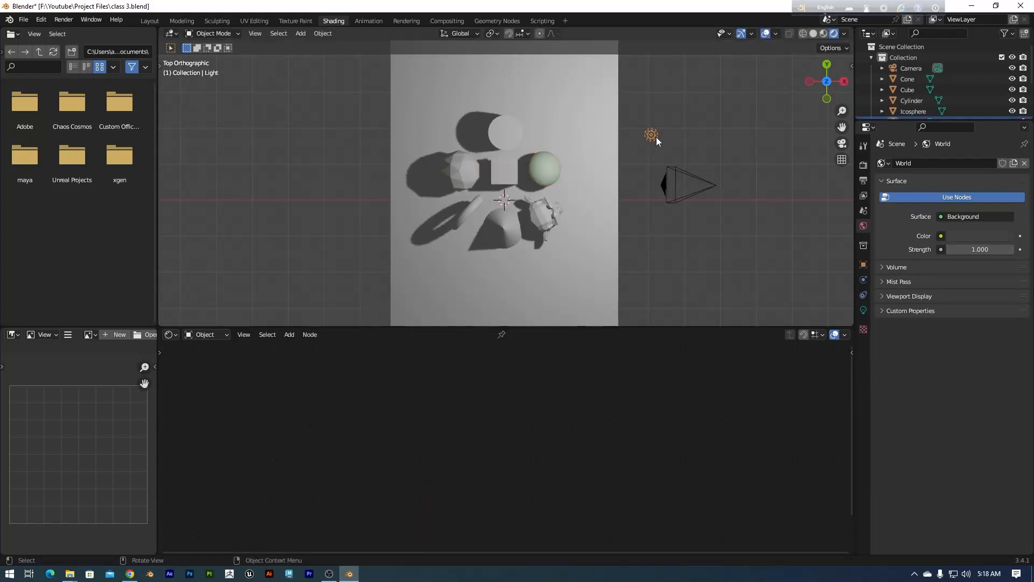
{"action": "key", "text": "g"}
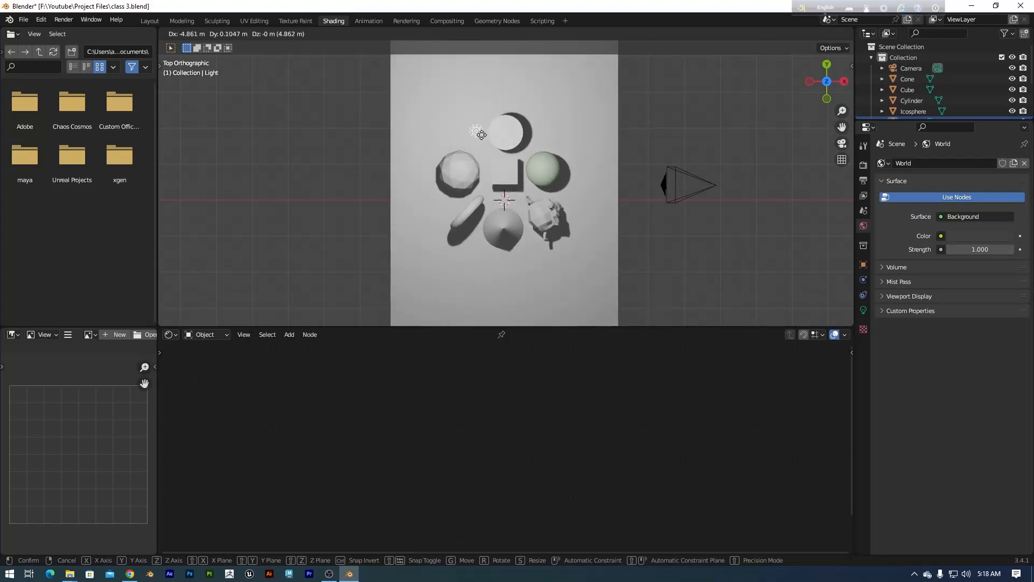
{"action": "left_click", "coordinate": [482, 134]}
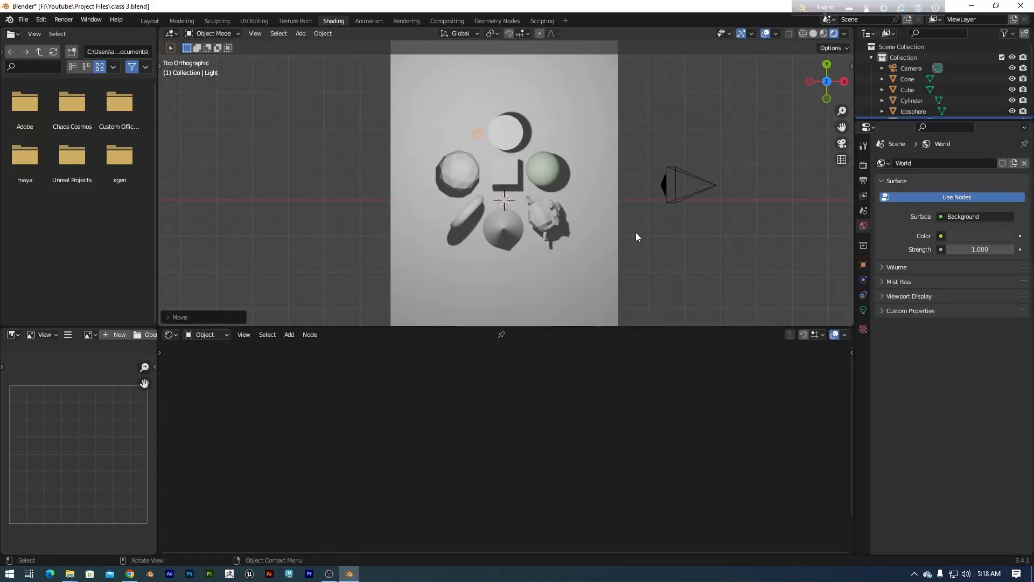
Lower the light along the global Z axis and raise it slightly while checking the shadows through the camera
{"action": "middle_click_drag", "start_coordinate": [642, 232], "coordinate": [547, 150]}
{"action": "key", "text": "g"}
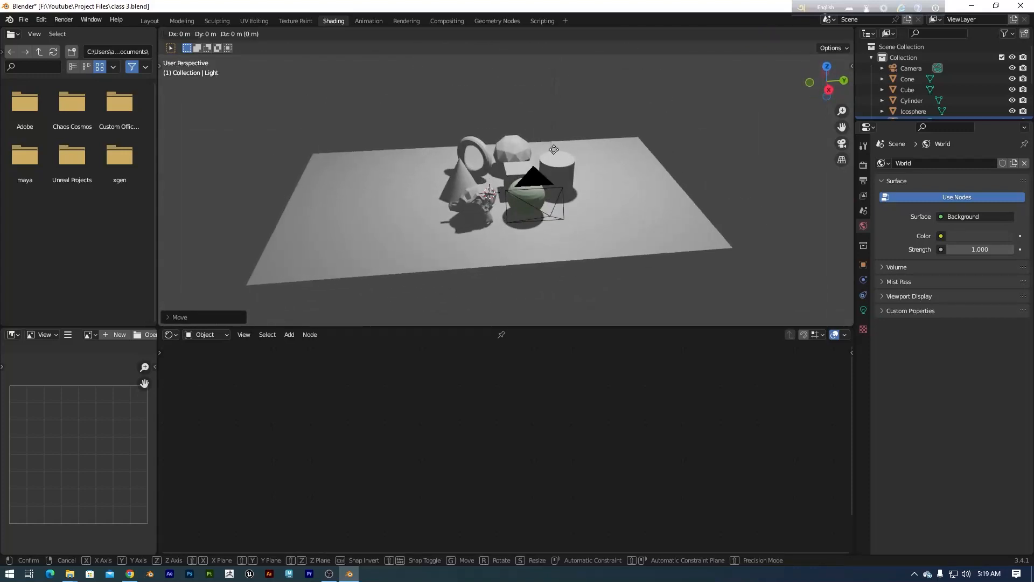
{"action": "key", "text": "z"}
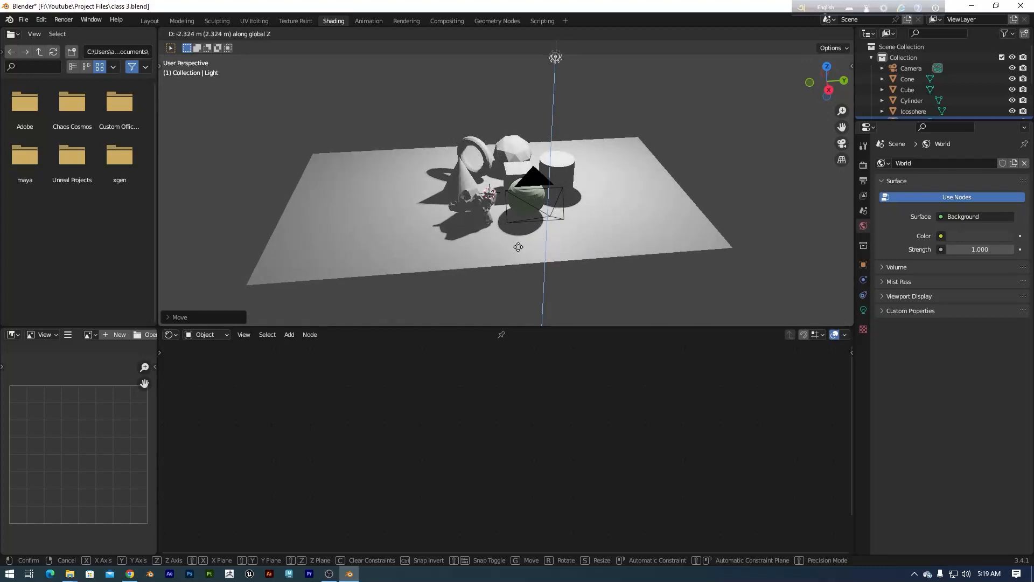
{"action": "left_click", "coordinate": [595, 237]}
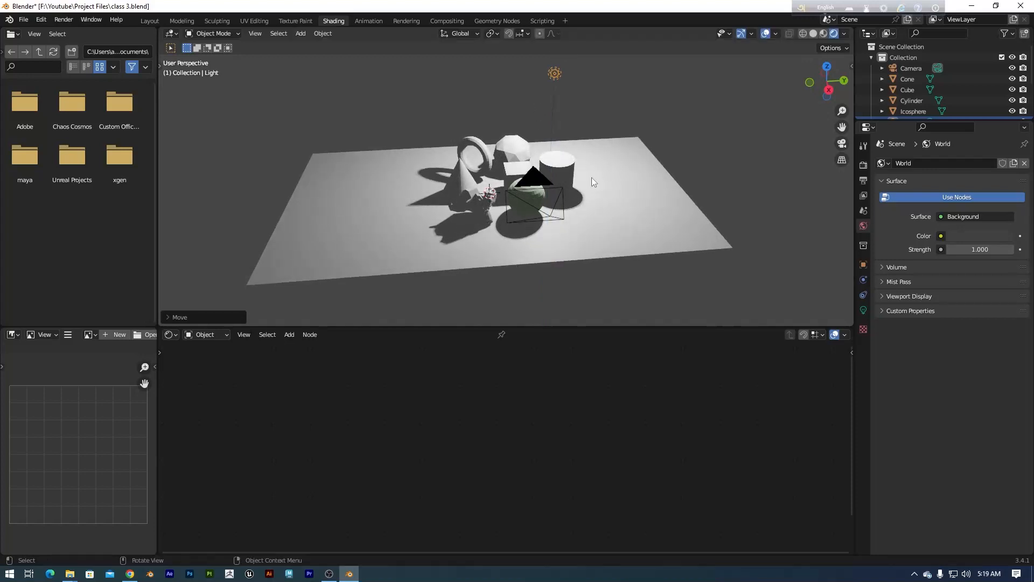
{"action": "key", "text": "KP_0"}
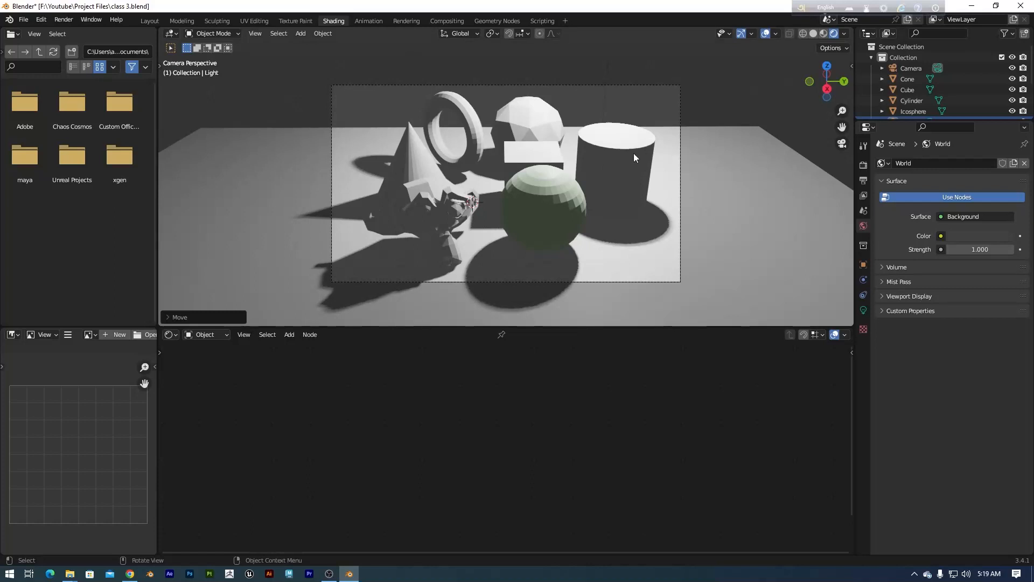
{"action": "key", "text": "g"}
{"action": "key", "text": "z"}
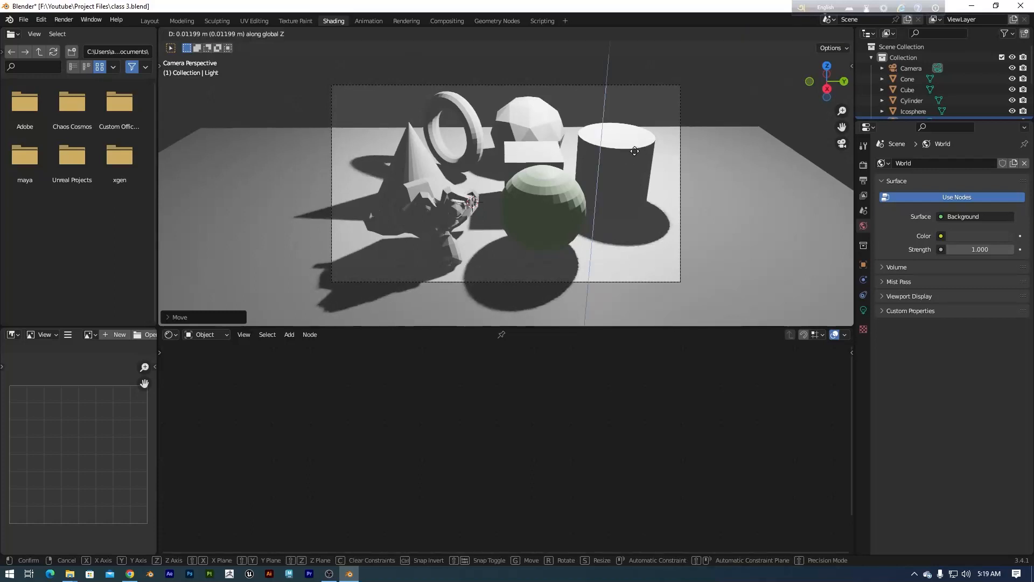
{"action": "left_click", "coordinate": [633, 73]}
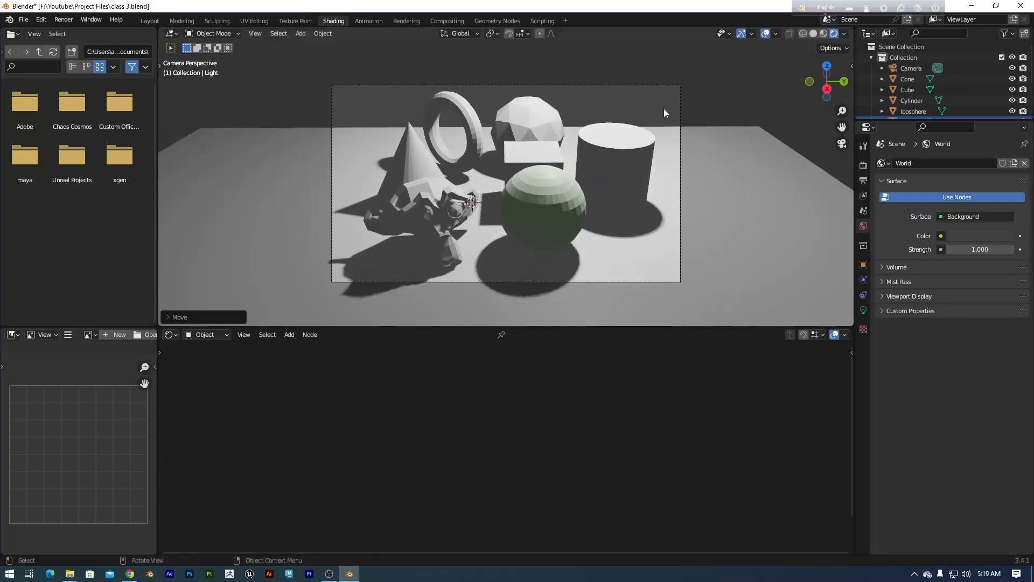
Try the point light's power at 10 W and 200 W, and settle on 500 W
{"action": "left_click", "coordinate": [863, 310]}
{"action": "left_click", "coordinate": [979, 238]}
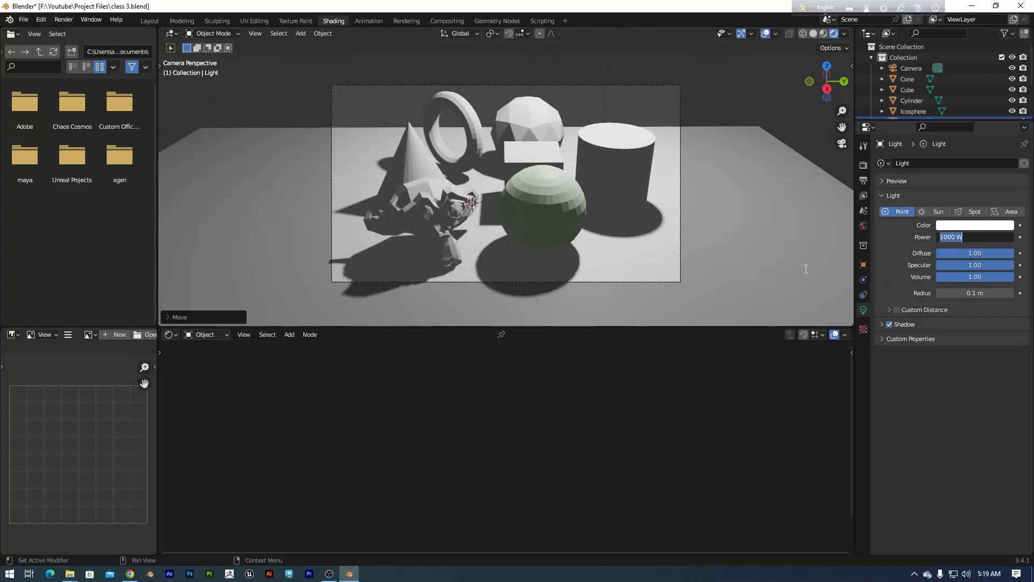
{"action": "type", "text": "10"}
{"action": "key", "text": "Return"}
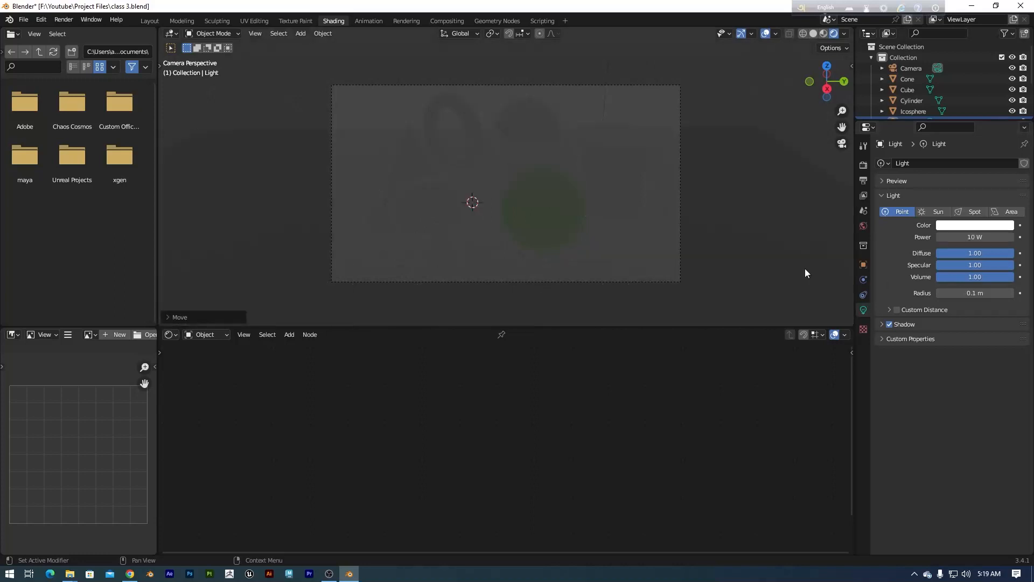
{"action": "left_click", "coordinate": [979, 237]}
{"action": "type", "text": "200"}
{"action": "key", "text": "Return"}
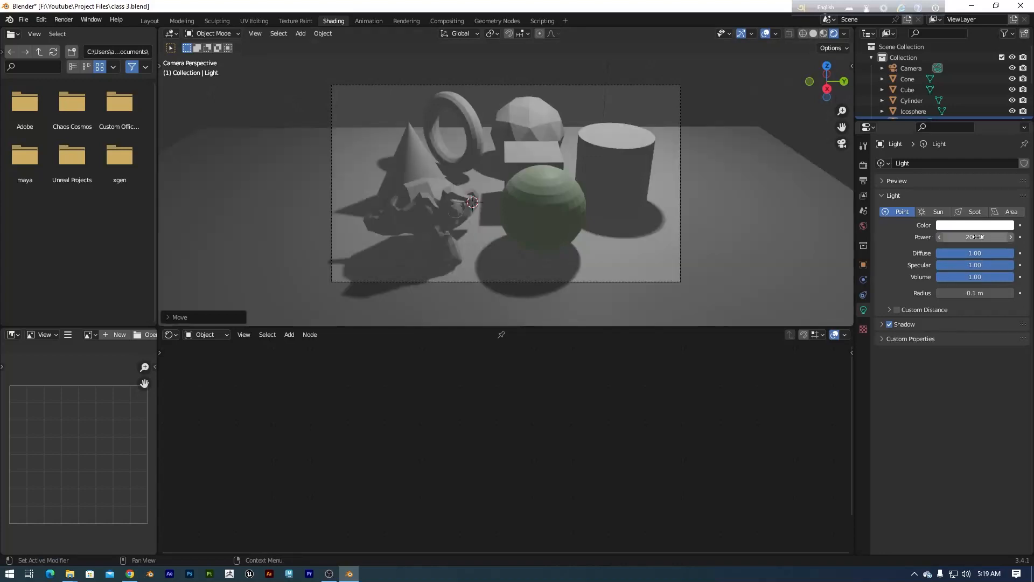
{"action": "left_click", "coordinate": [977, 237]}
{"action": "type", "text": "500"}
{"action": "key", "text": "Return"}
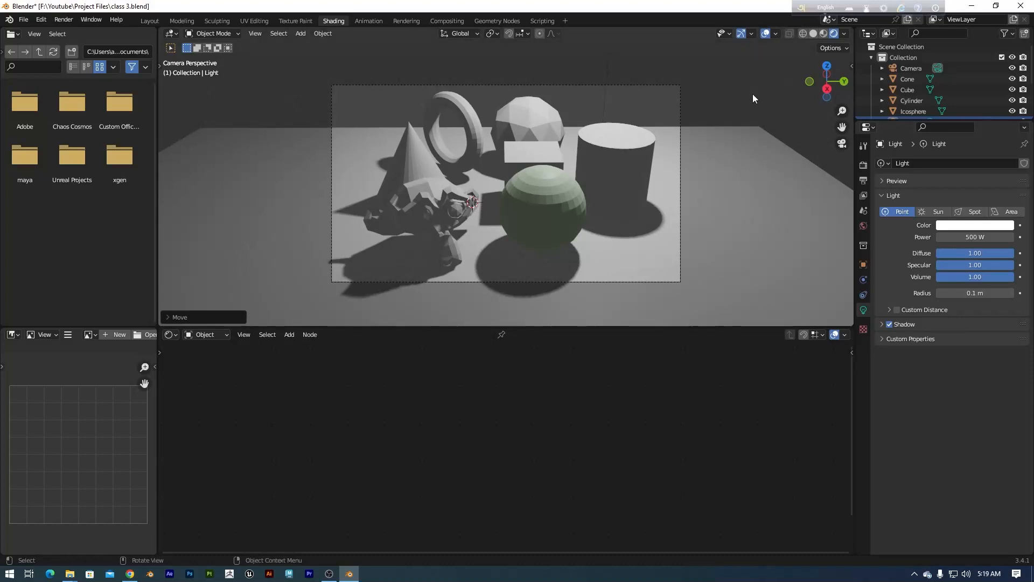
Change the sphere material's base color to a saturated bright green, with hue about 0.34 and value 1
{"action": "left_click", "coordinate": [551, 214]}
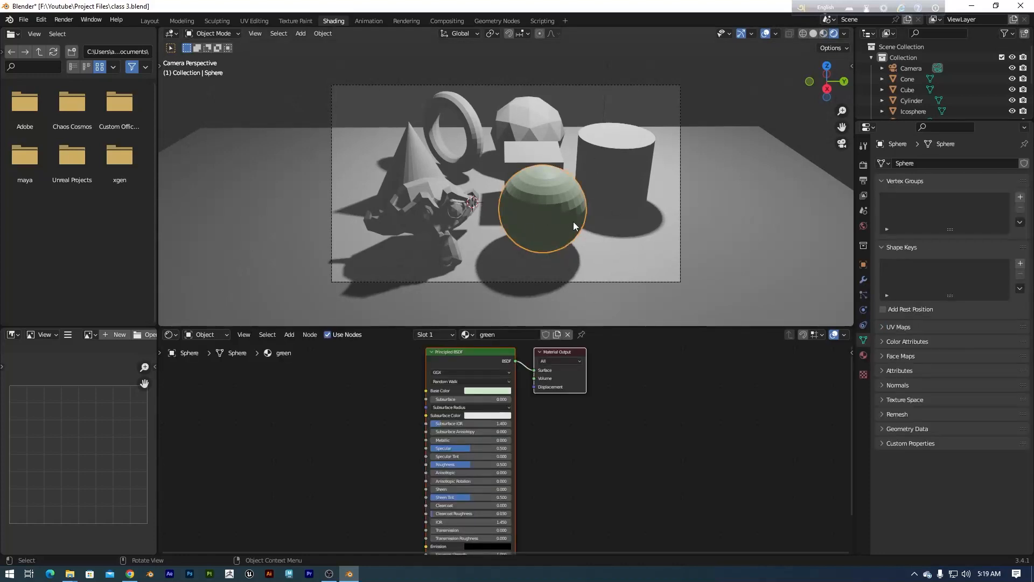
{"action": "left_click", "coordinate": [494, 391]}
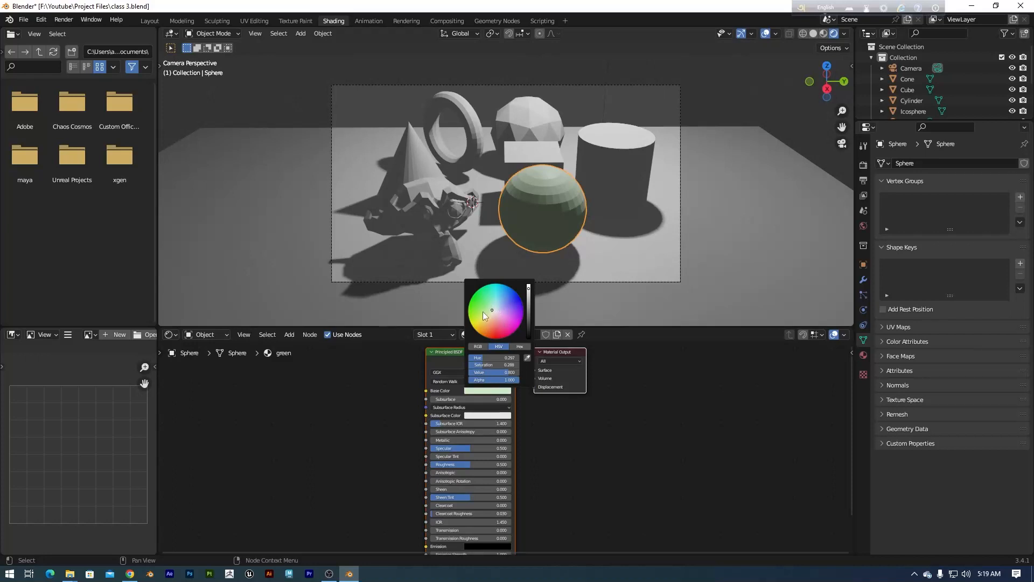
{"action": "left_click_drag", "start_coordinate": [491, 309], "coordinate": [491, 287]}
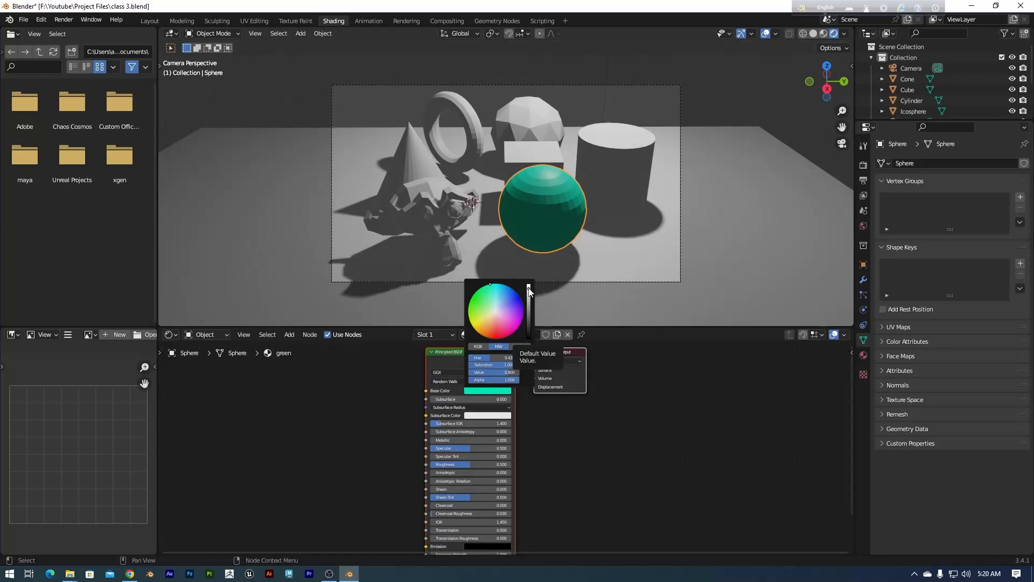
{"action": "left_click_drag", "start_coordinate": [528, 291], "coordinate": [476, 297]}
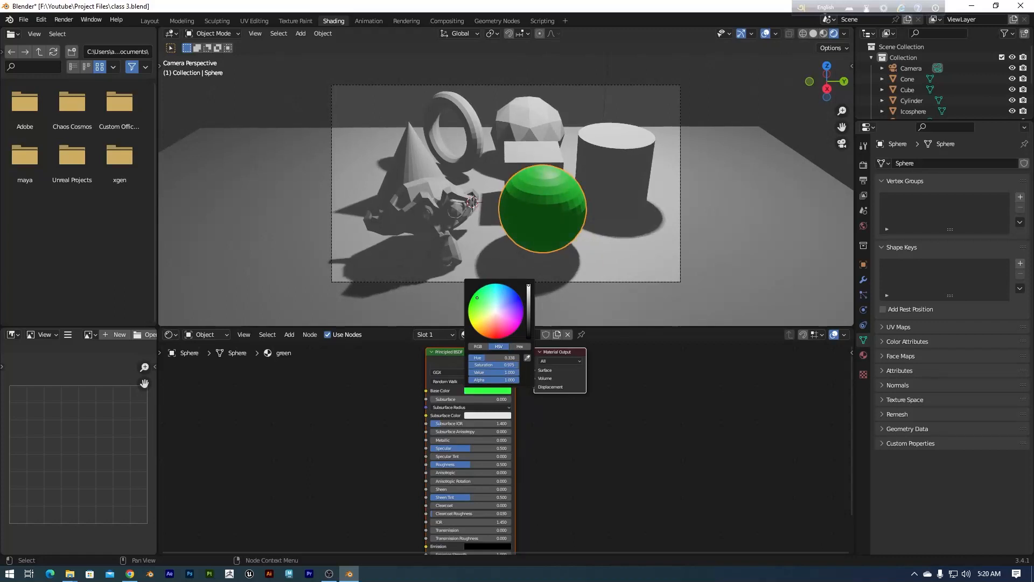
Create a new material named red on the monkey head and set its base color to red
{"action": "left_click", "coordinate": [419, 215]}
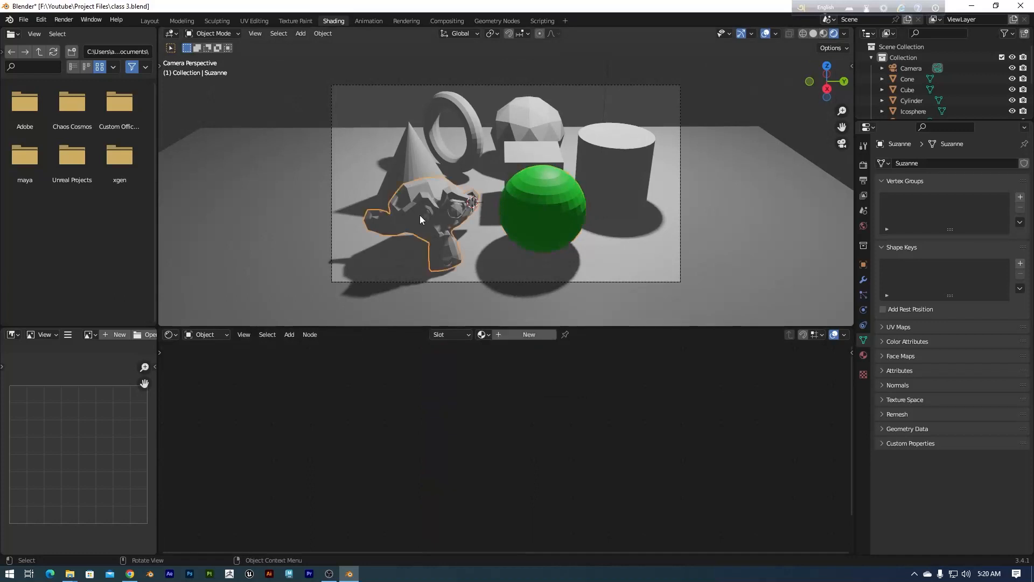
{"action": "left_click", "coordinate": [511, 334]}
{"action": "left_click", "coordinate": [519, 333]}
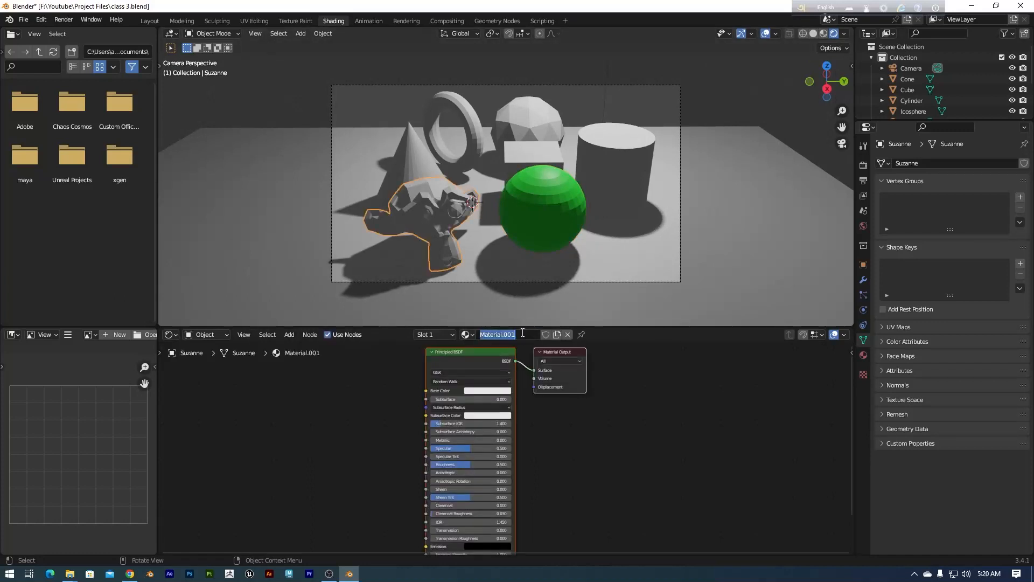
{"action": "type", "text": "red"}
{"action": "key", "text": "Return"}
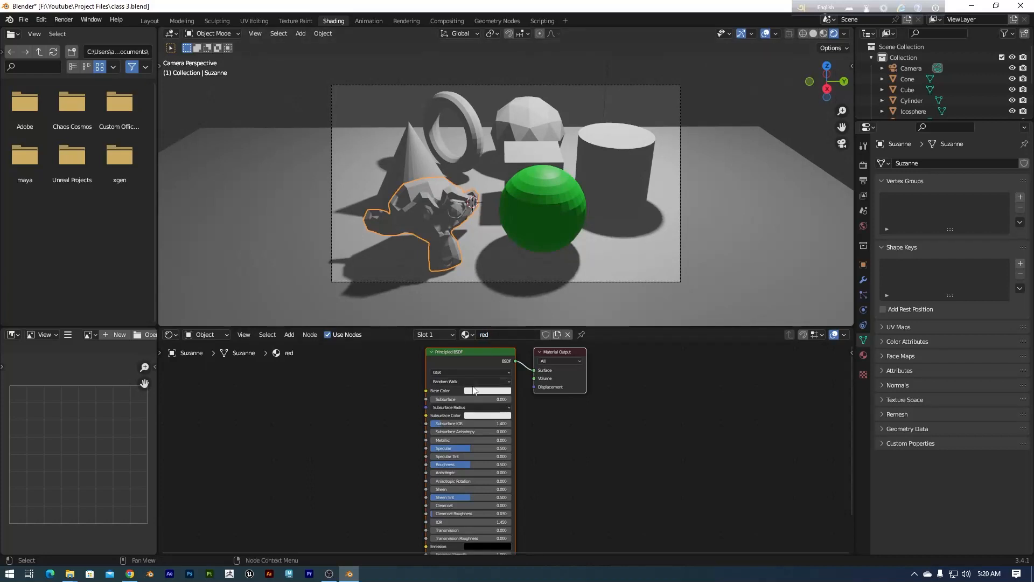
{"action": "left_click", "coordinate": [474, 390]}
{"action": "left_click", "coordinate": [496, 332]}
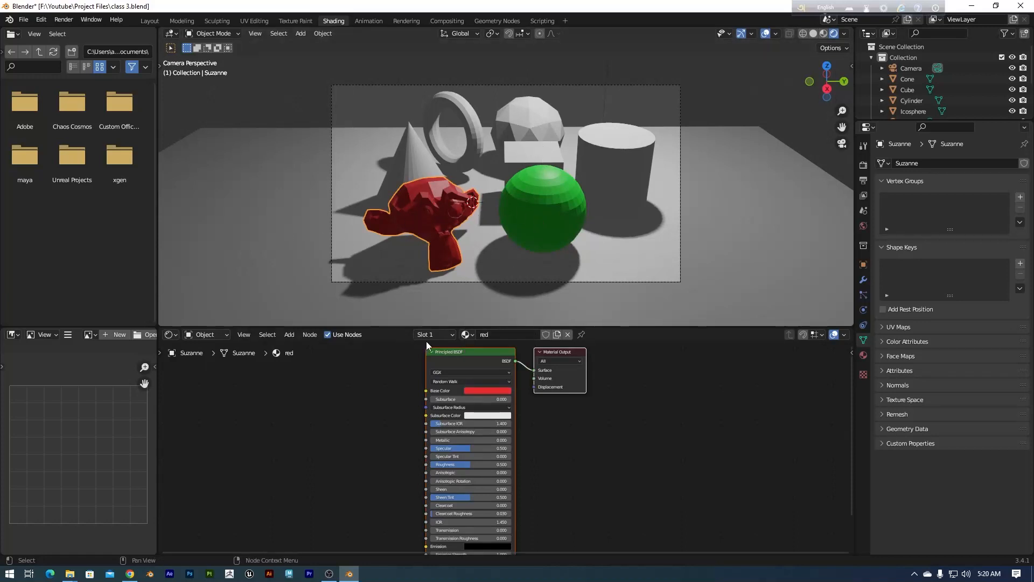
{"action": "left_click", "coordinate": [396, 364]}
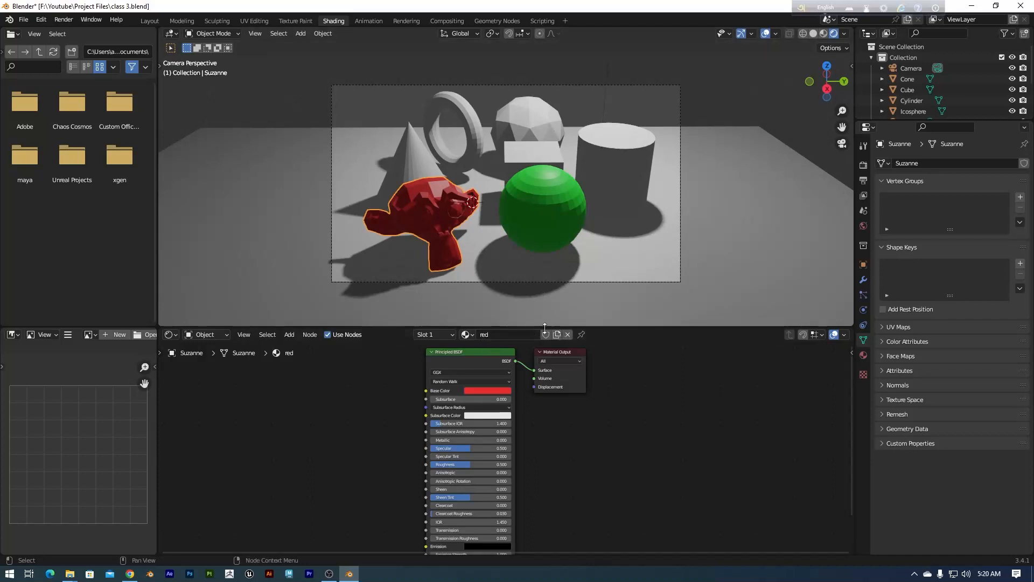
Assign the existing green material to the monkey head in place of the red one
{"action": "left_click", "coordinate": [469, 334]}
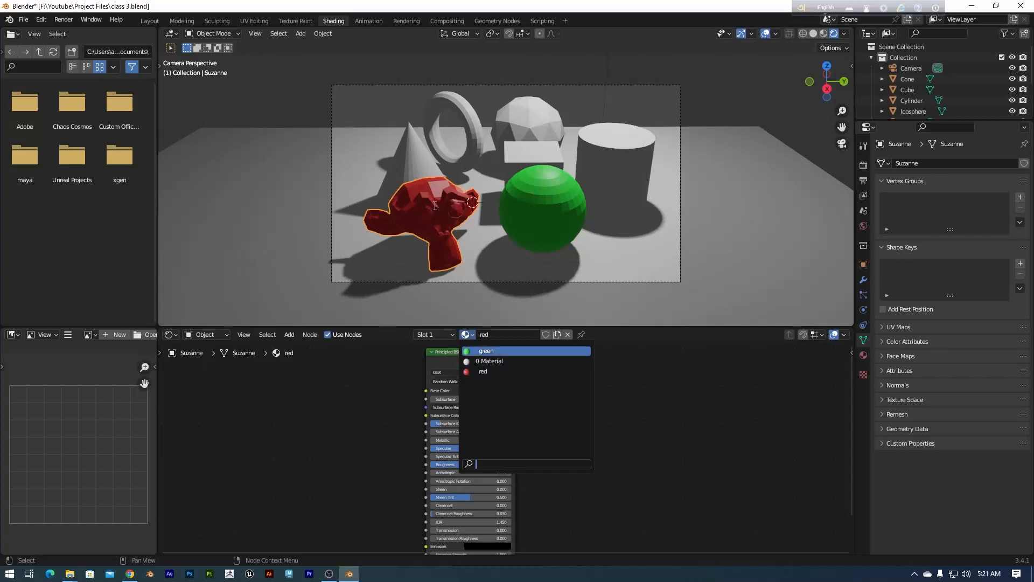
{"action": "left_click", "coordinate": [502, 351]}
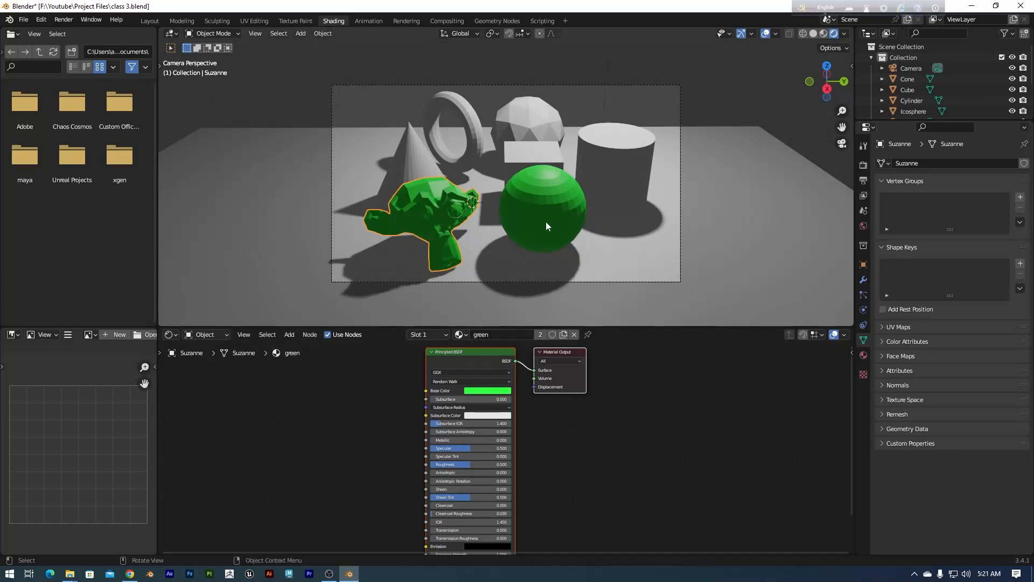
Try blue as the base color of the shared green material, and return it to bright green
{"action": "left_click", "coordinate": [490, 391]}
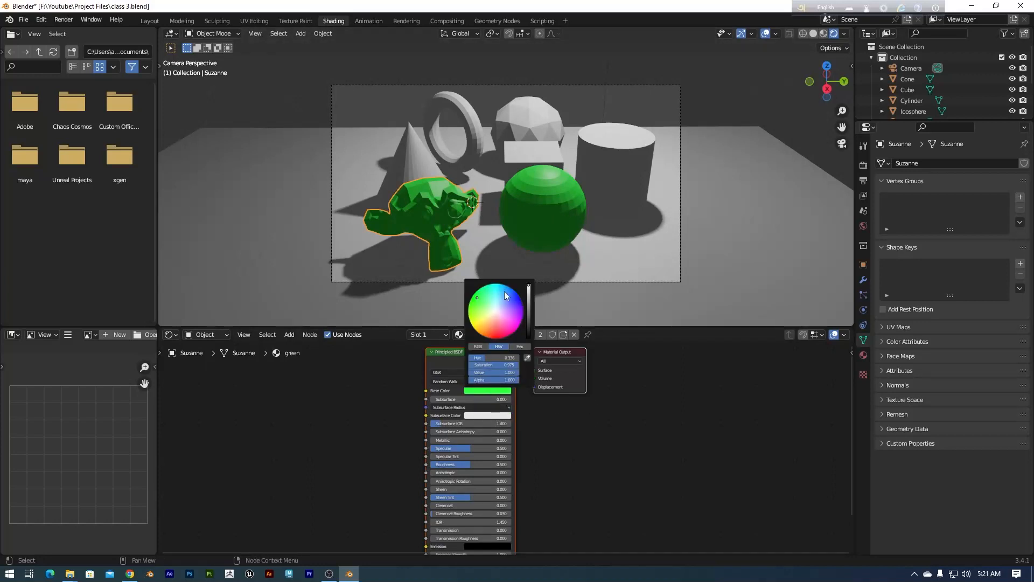
{"action": "left_click_drag", "start_coordinate": [504, 292], "coordinate": [516, 292]}
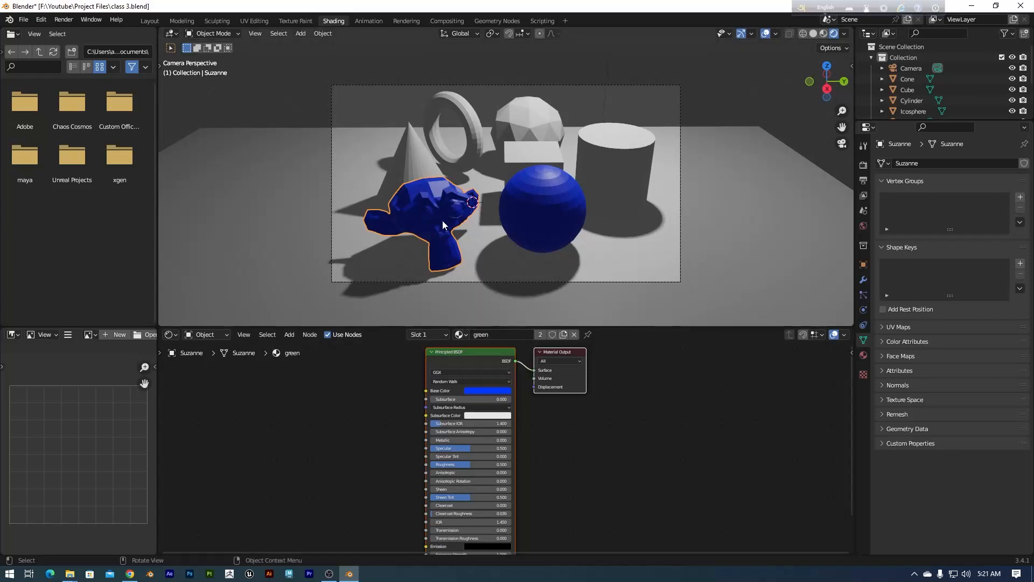
{"action": "left_click", "coordinate": [493, 391]}
{"action": "mouse_move", "coordinate": [487, 308]}
{"action": "left_mouse_down"}
{"action": "mouse_move", "coordinate": [485, 294]}
{"action": "mouse_move", "coordinate": [474, 299]}
{"action": "left_mouse_up"}
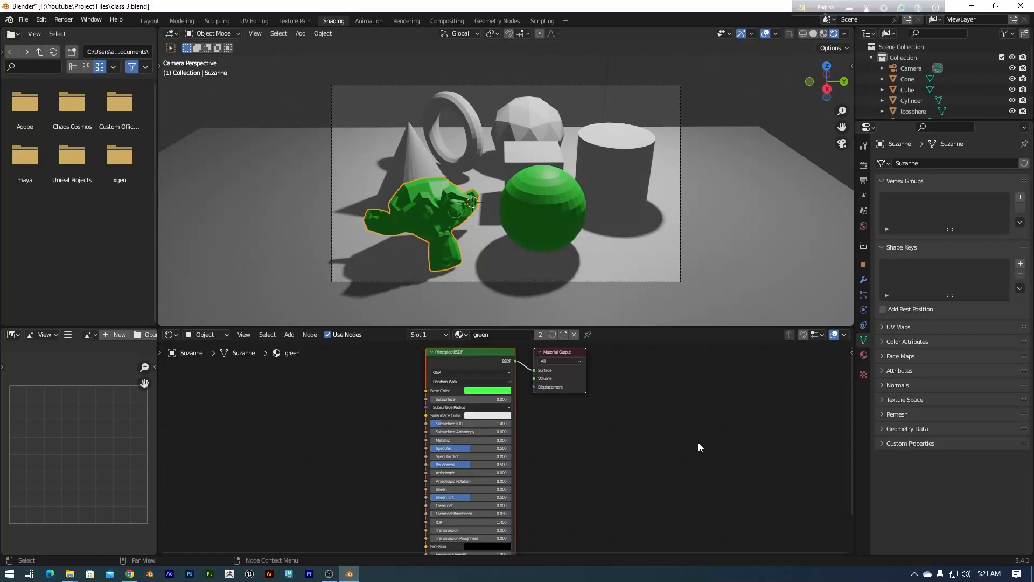
Assign the existing red material to the monkey head in place of the green one
{"action": "left_click", "coordinate": [460, 335]}
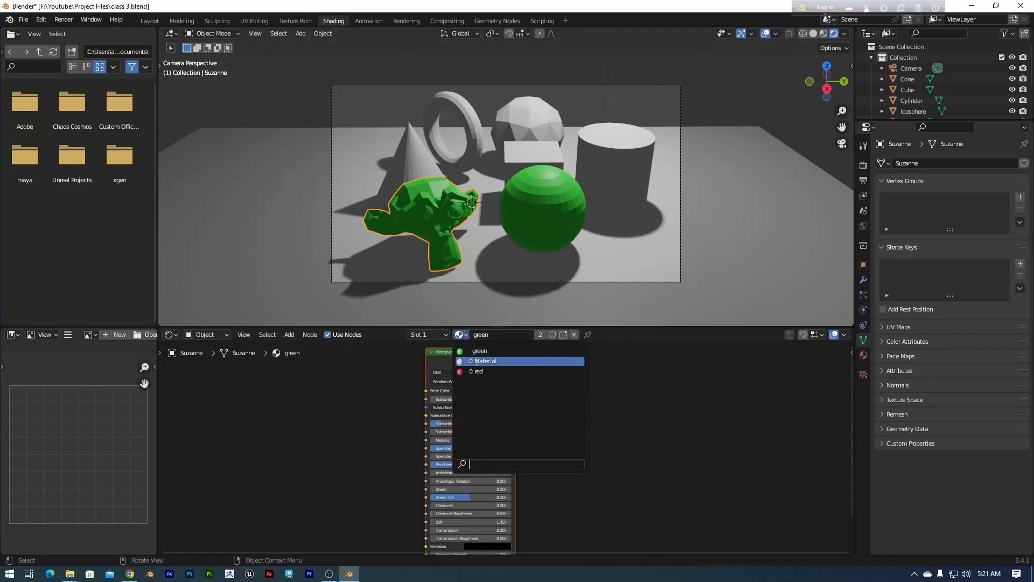
{"action": "left_click", "coordinate": [477, 371]}
Create a new material on the cylinder and name it yellow
{"action": "left_click", "coordinate": [621, 176]}
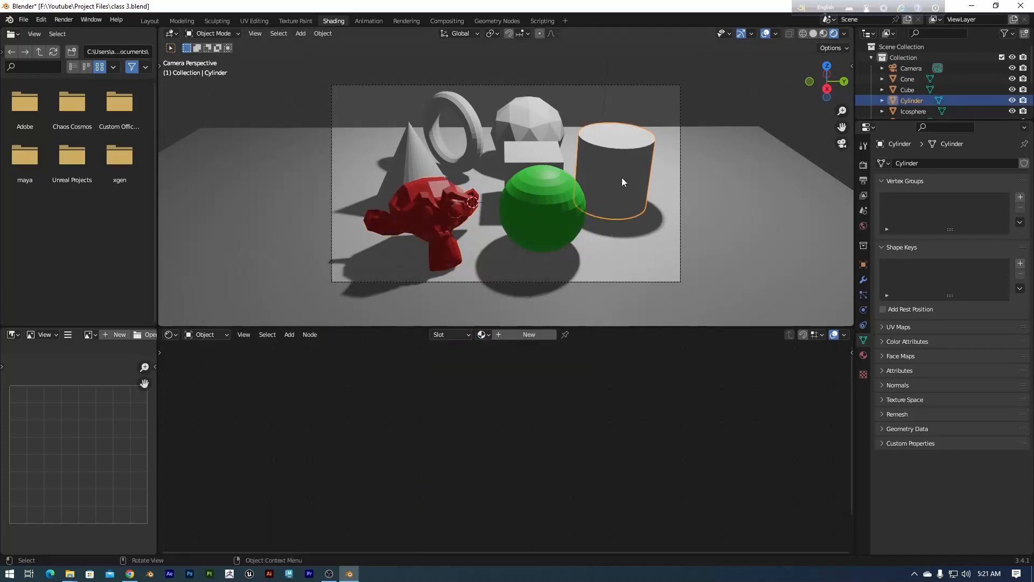
{"action": "left_click", "coordinate": [526, 334]}
{"action": "left_click", "coordinate": [508, 334]}
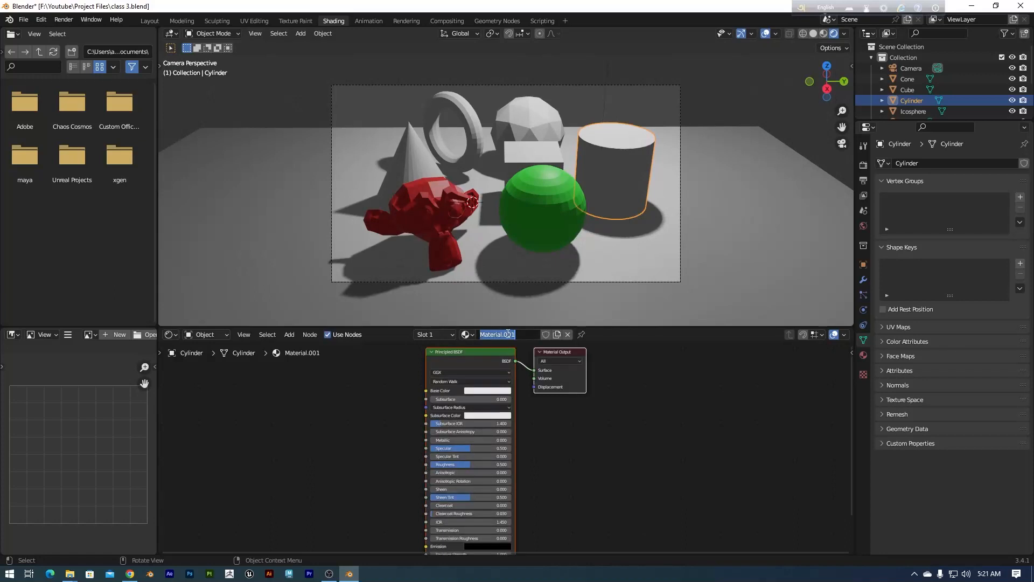
{"action": "type", "text": "yelklo"}
{"action": "key", "text": "BackSpace"}
{"action": "key", "text": "BackSpace"}
{"action": "key", "text": "BackSpace"}
{"action": "type", "text": "low"}
{"action": "key", "text": "Return"}
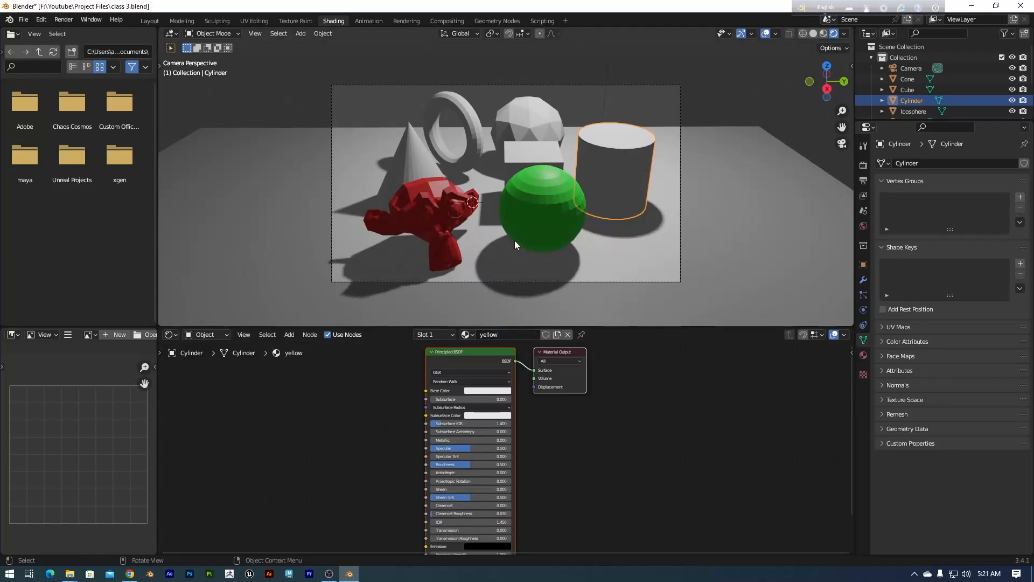
Set the yellow material's base color to a warm yellow
{"action": "left_click", "coordinate": [491, 390]}
{"action": "left_click", "coordinate": [482, 318]}
{"action": "mouse_move", "coordinate": [482, 317]}
{"action": "left_mouse_down"}
{"action": "mouse_move", "coordinate": [472, 317]}
{"action": "mouse_move", "coordinate": [481, 327]}
{"action": "left_mouse_up"}
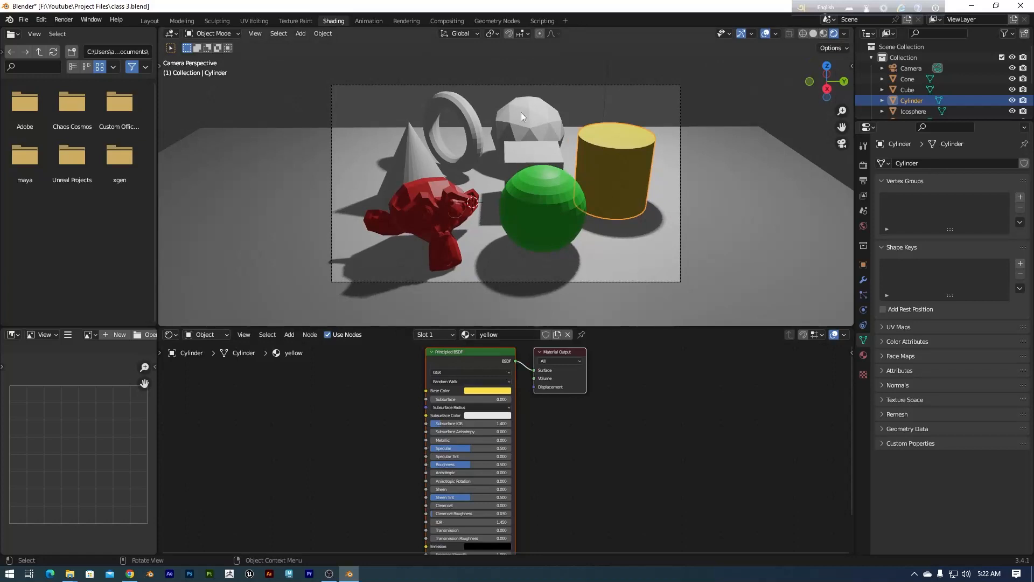
Create a new material named black on the torus and darken its base color to near black
{"action": "left_click", "coordinate": [473, 119]}
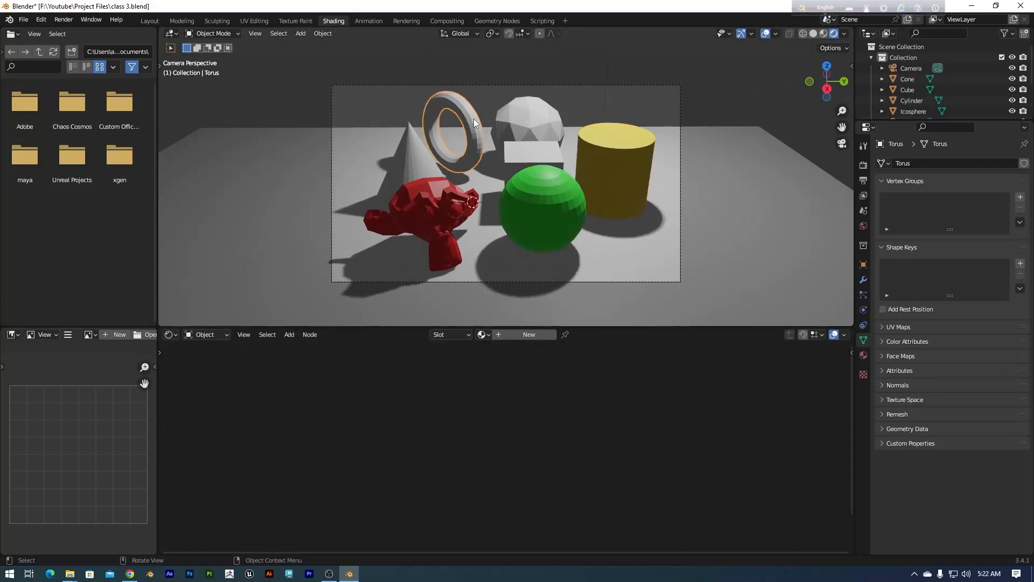
{"action": "left_click", "coordinate": [522, 335]}
{"action": "double_click", "coordinate": [525, 334]}
{"action": "type", "text": "bl"}
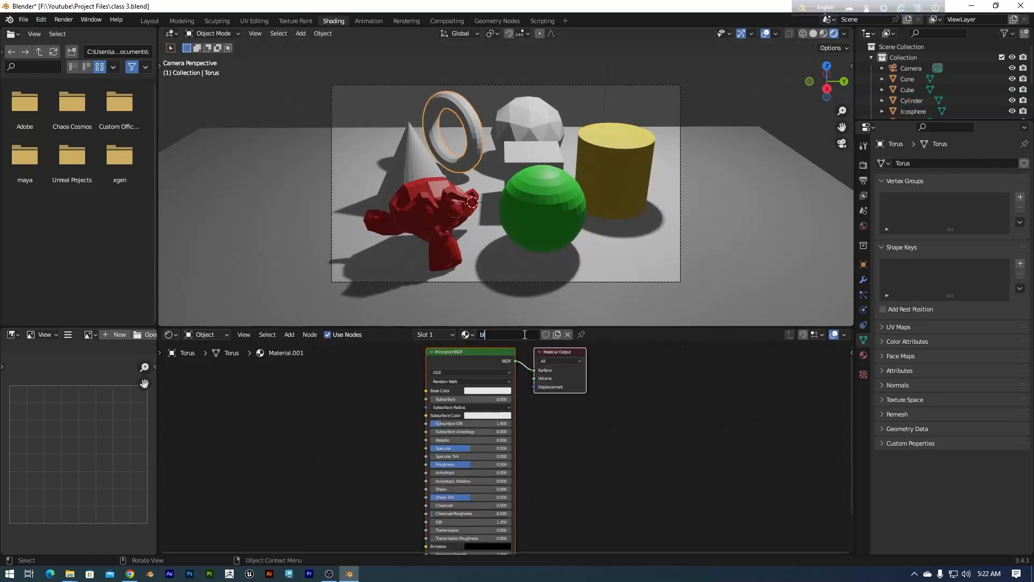
{"action": "type", "text": "ack"}
{"action": "key", "text": "Return"}
{"action": "left_click", "coordinate": [493, 392]}
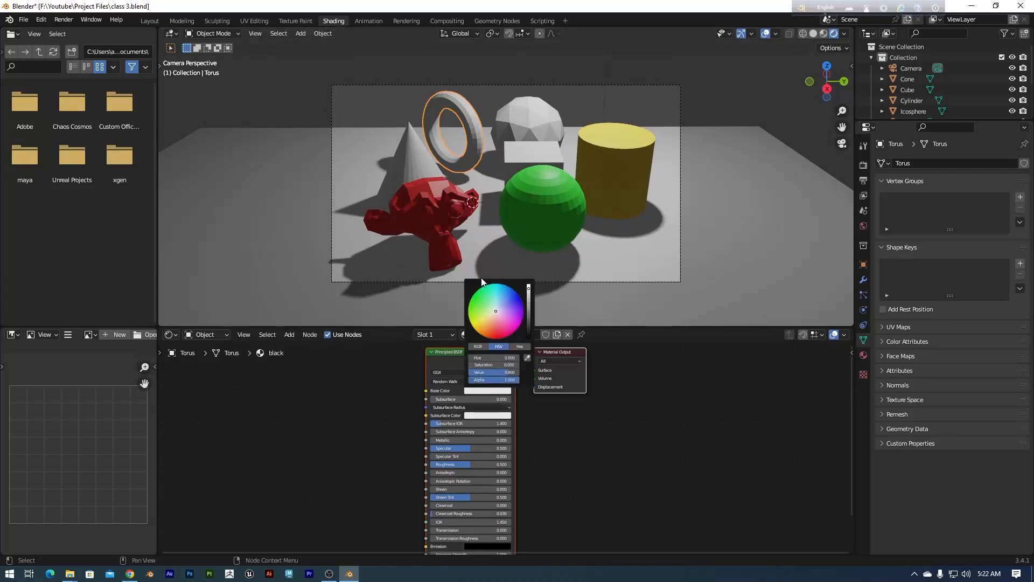
{"action": "left_click_drag", "start_coordinate": [529, 293], "coordinate": [529, 337]}
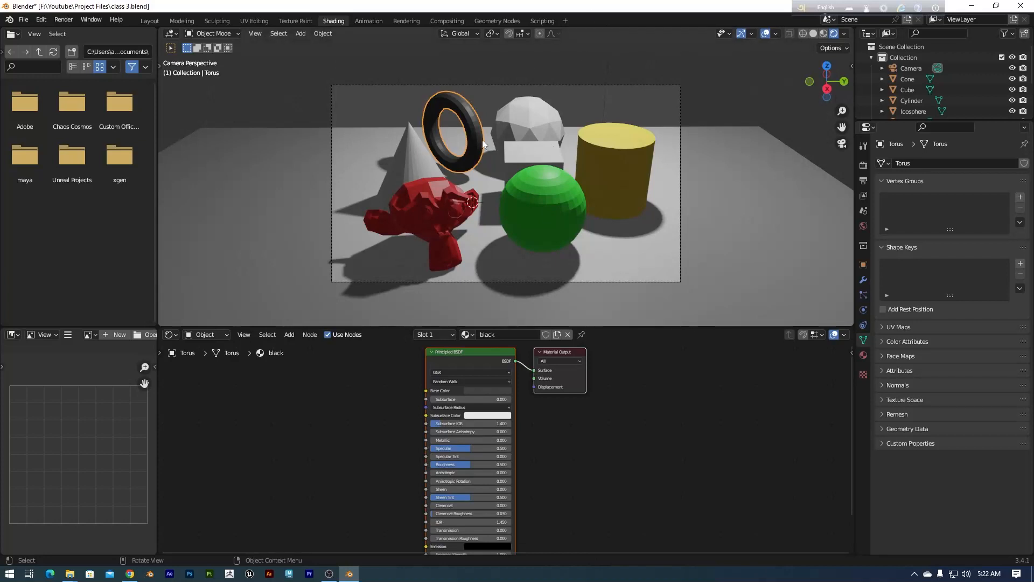
Assign the existing green material to the icosphere and the existing red material to the cube
{"action": "left_click", "coordinate": [540, 123]}
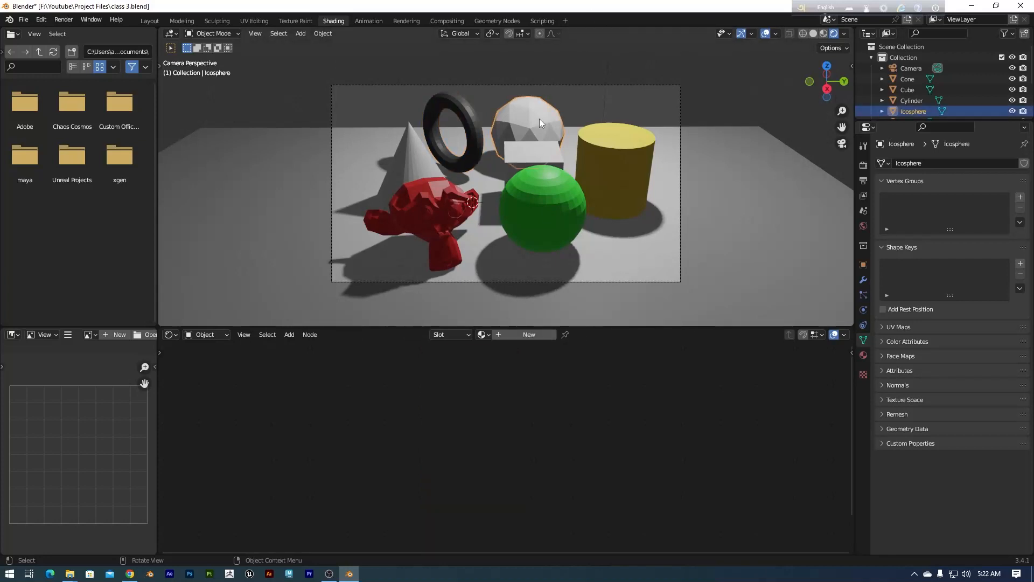
{"action": "left_click", "coordinate": [485, 335]}
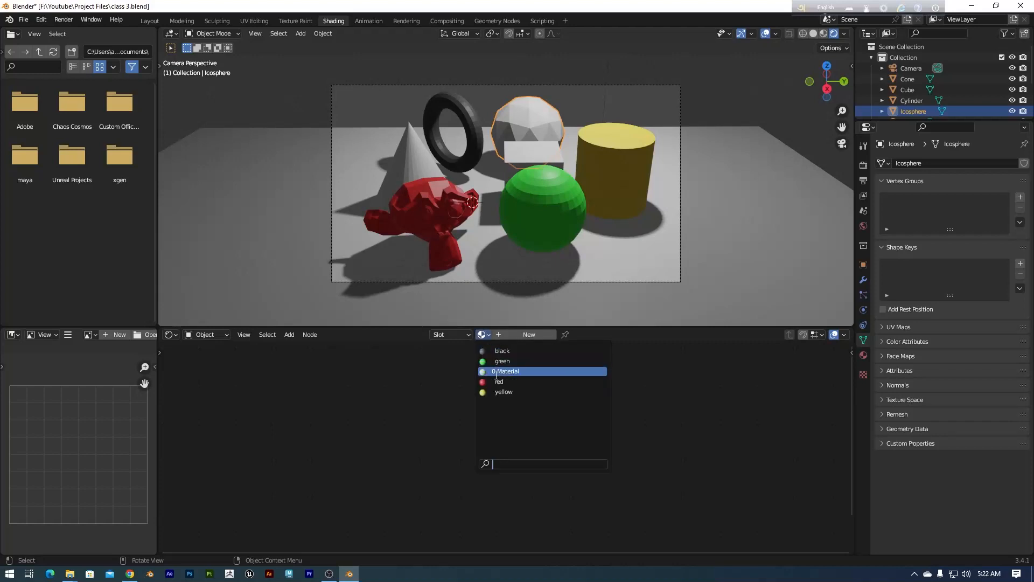
{"action": "left_click", "coordinate": [500, 362]}
{"action": "left_click", "coordinate": [536, 159]}
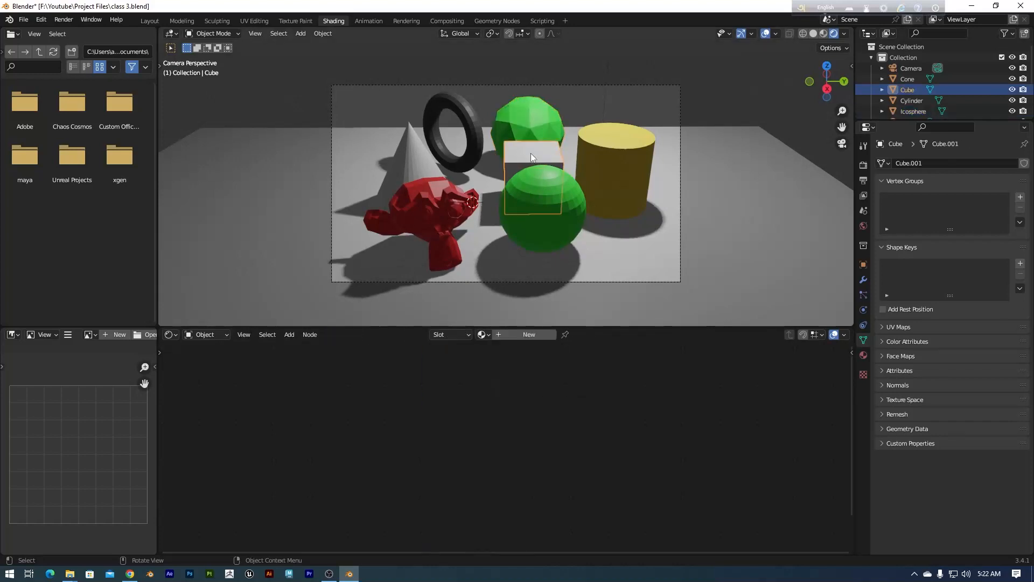
{"action": "left_click", "coordinate": [487, 333]}
{"action": "left_click", "coordinate": [500, 382]}
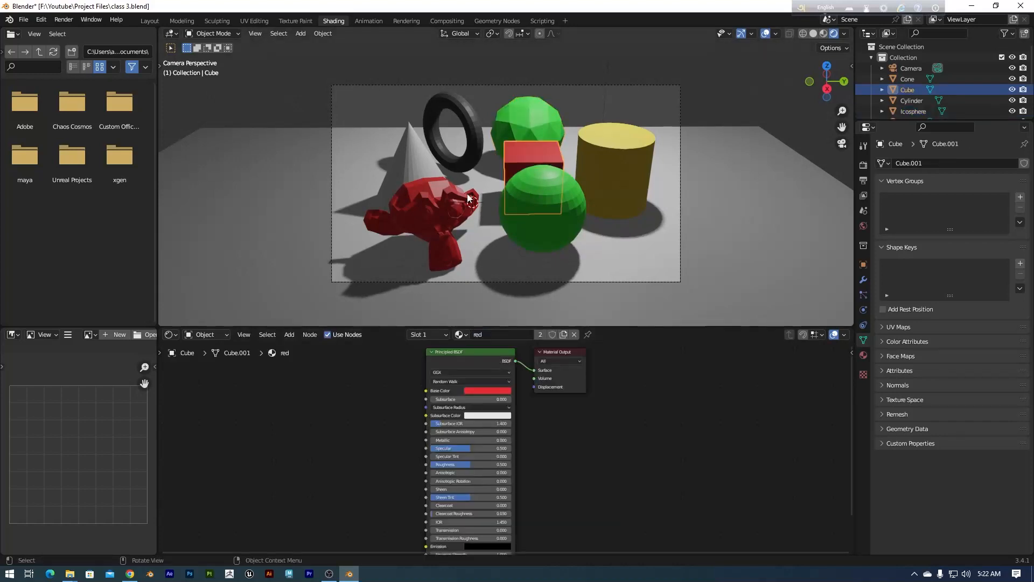
Assign the existing yellow material to the cone
{"action": "left_click", "coordinate": [424, 168]}
{"action": "left_click", "coordinate": [485, 335]}
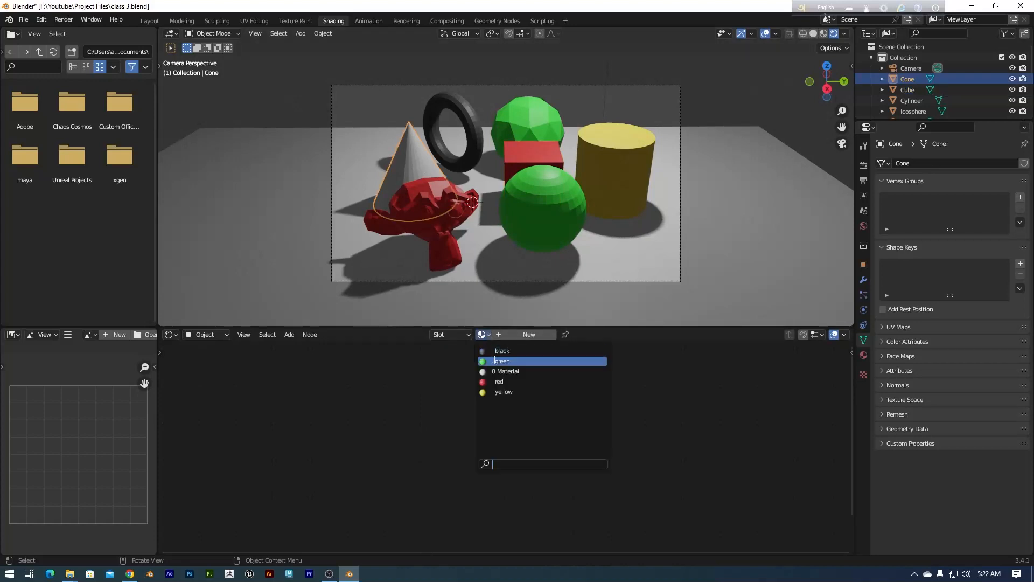
{"action": "left_click", "coordinate": [520, 394]}
{"action": "left_click", "coordinate": [698, 375]}
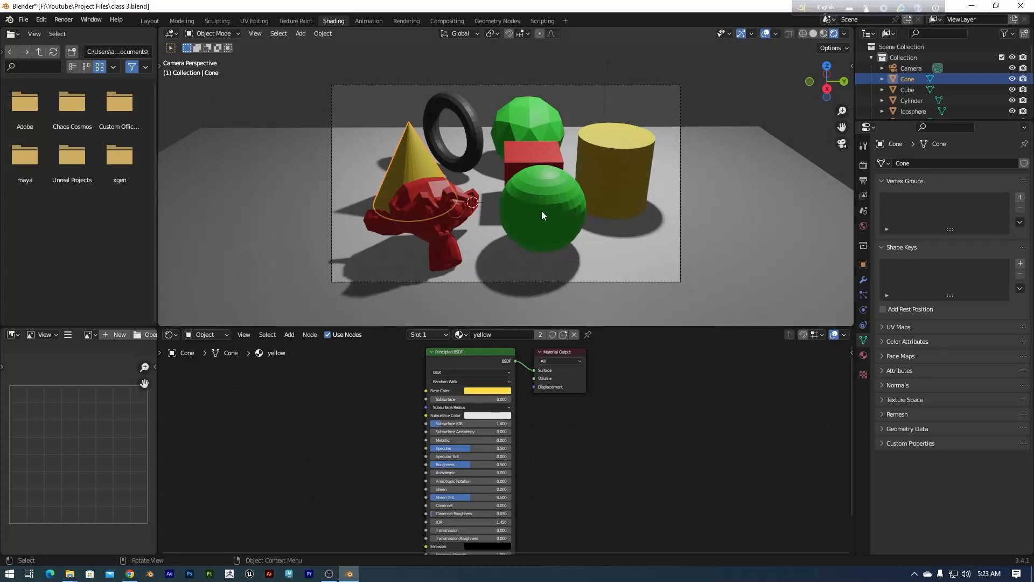
Preview the colored scene with the Cycles render engine and return to Eevee
{"action": "left_click", "coordinate": [863, 164]}
{"action": "left_click", "coordinate": [969, 162]}
{"action": "left_click", "coordinate": [962, 202]}
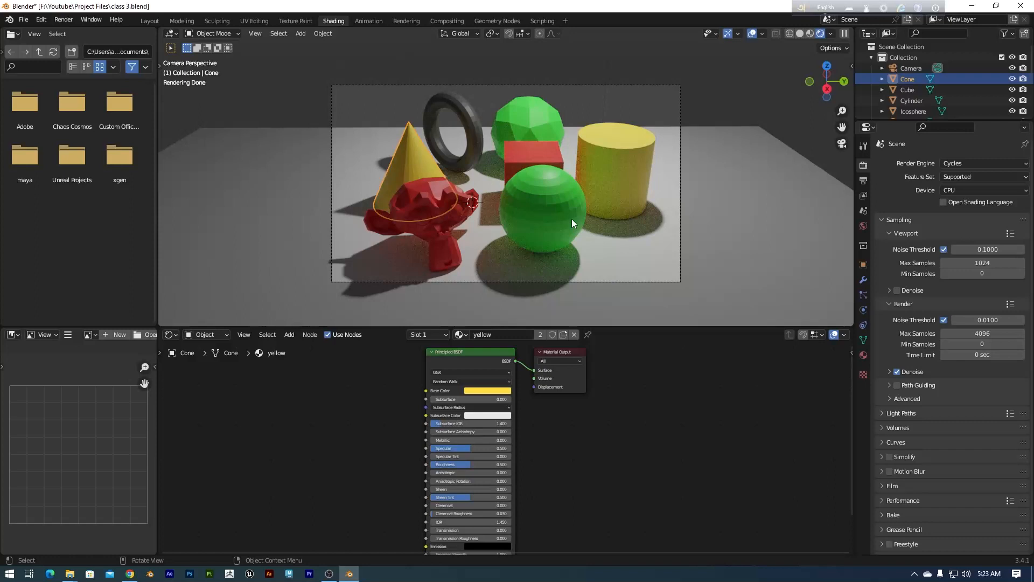
{"action": "left_click", "coordinate": [973, 164]}
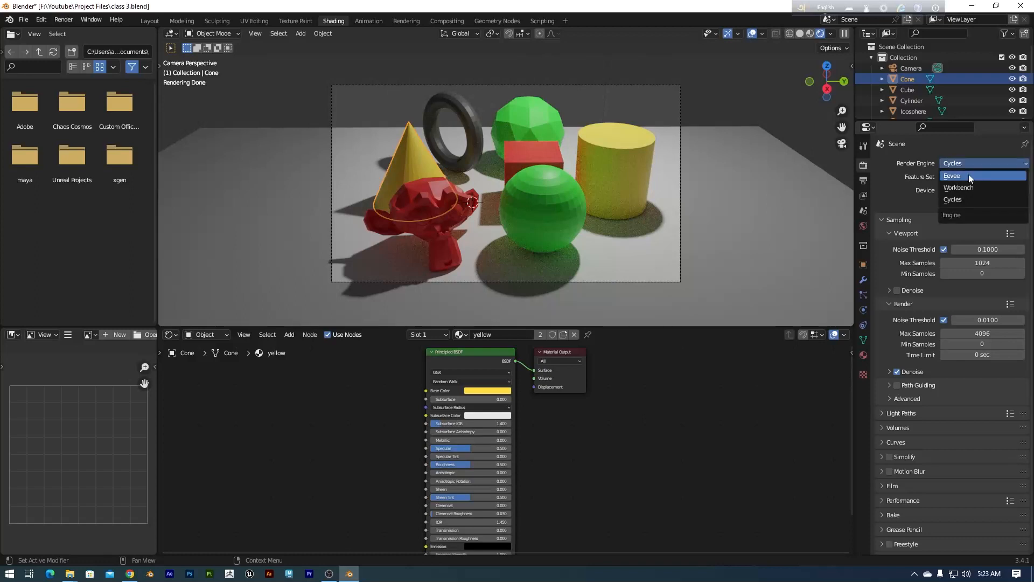
{"action": "left_click", "coordinate": [968, 174]}
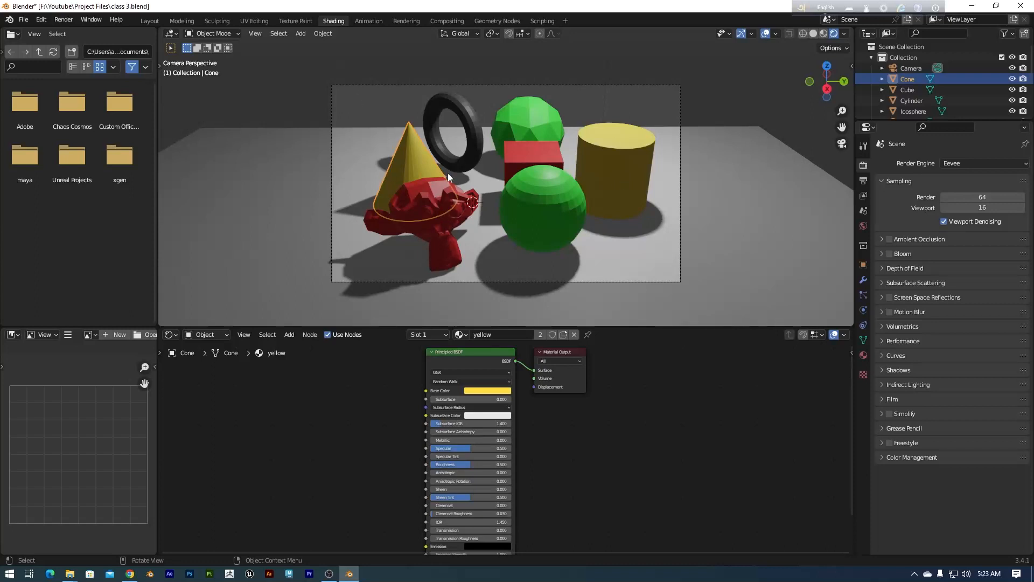
Deselect the cone, compare the monkey head up close in Cycles, and switch the render engine back to Eevee
{"action": "left_click", "coordinate": [385, 107]}
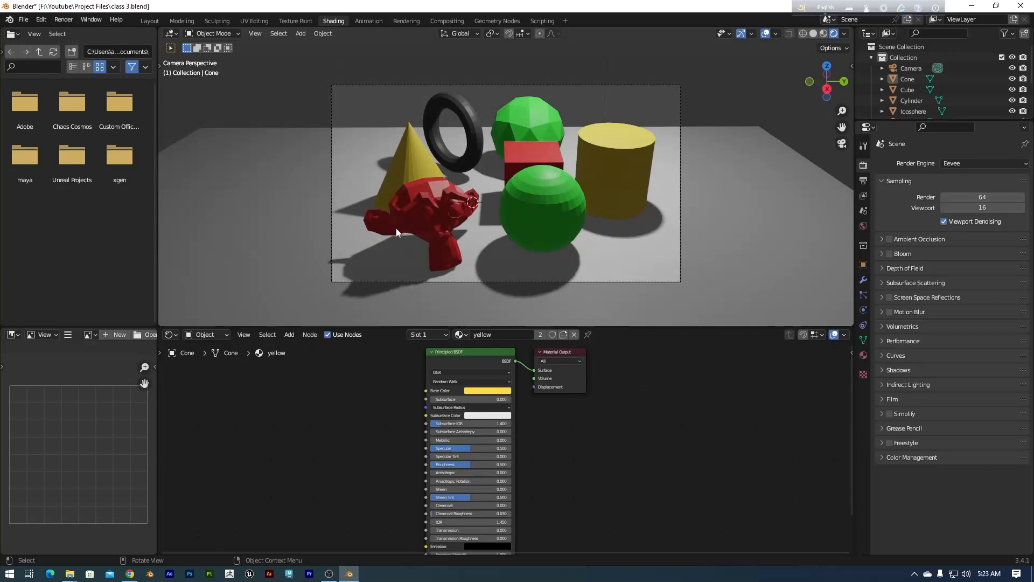
{"action": "scroll", "coordinate": [390, 231], "scroll_direction": "up", "scroll_amount": 4}
{"action": "middle_click_drag", "start_coordinate": [390, 231], "coordinate": [412, 209]}
{"action": "scroll", "coordinate": [383, 229], "scroll_direction": "up", "scroll_amount": 4}
{"action": "scroll", "coordinate": [412, 210], "scroll_direction": "down", "scroll_amount": 2}
{"action": "scroll", "coordinate": [412, 210], "scroll_direction": "up", "scroll_amount": 2}
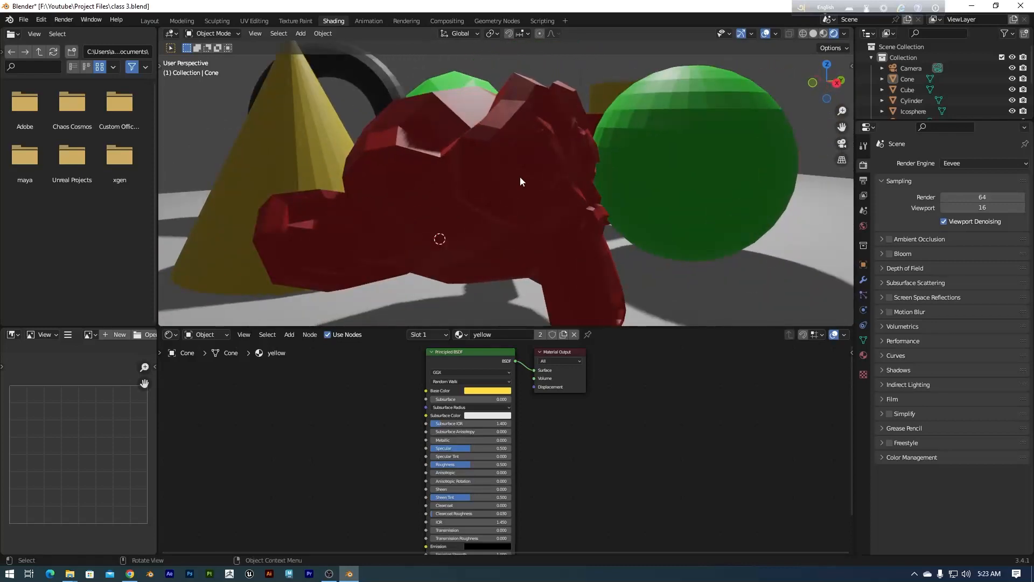
{"action": "left_click", "coordinate": [967, 162]}
{"action": "left_click", "coordinate": [957, 205]}
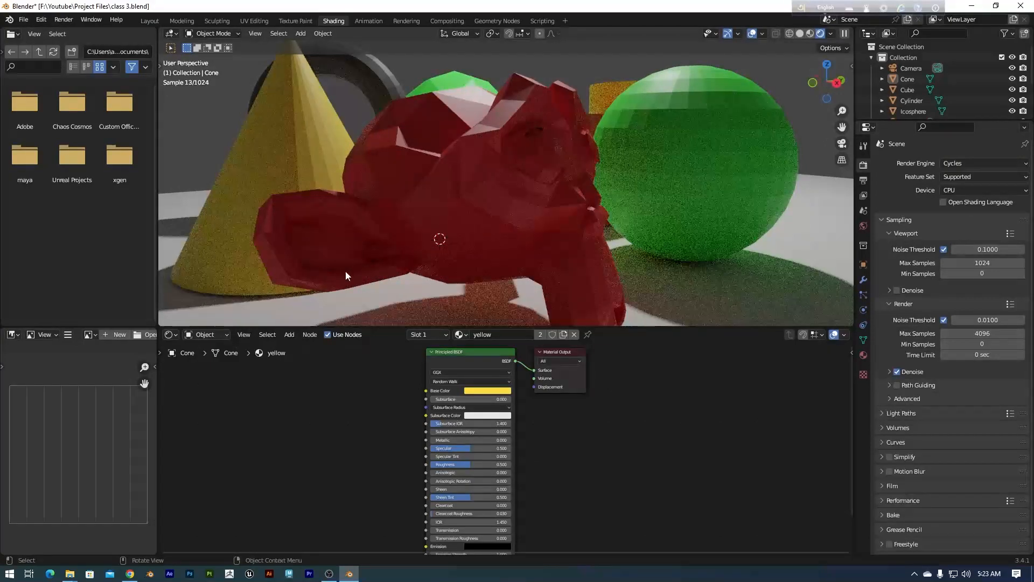
{"action": "left_click", "coordinate": [953, 163]}
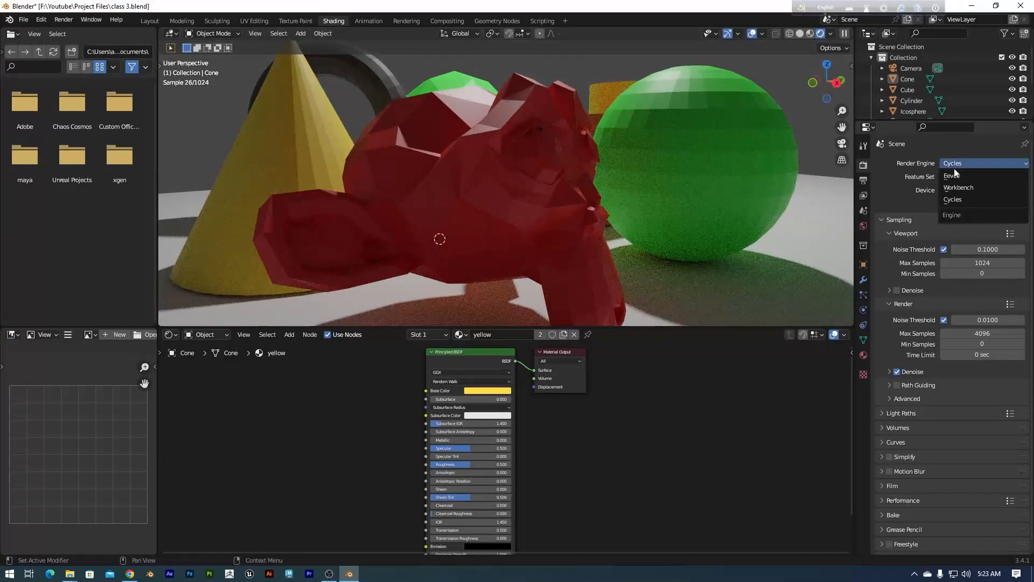
{"action": "left_click", "coordinate": [956, 175]}
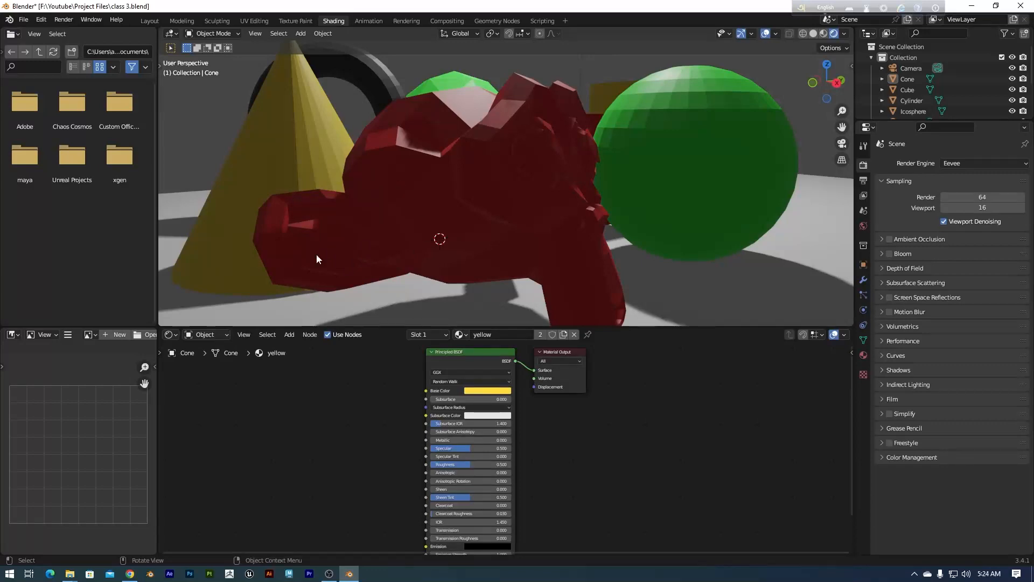
Enable Ambient Occlusion in the Eevee render settings and inspect the contact shadows under the sphere and monkey head
{"action": "middle_click_drag", "start_coordinate": [672, 161], "coordinate": [586, 170]}
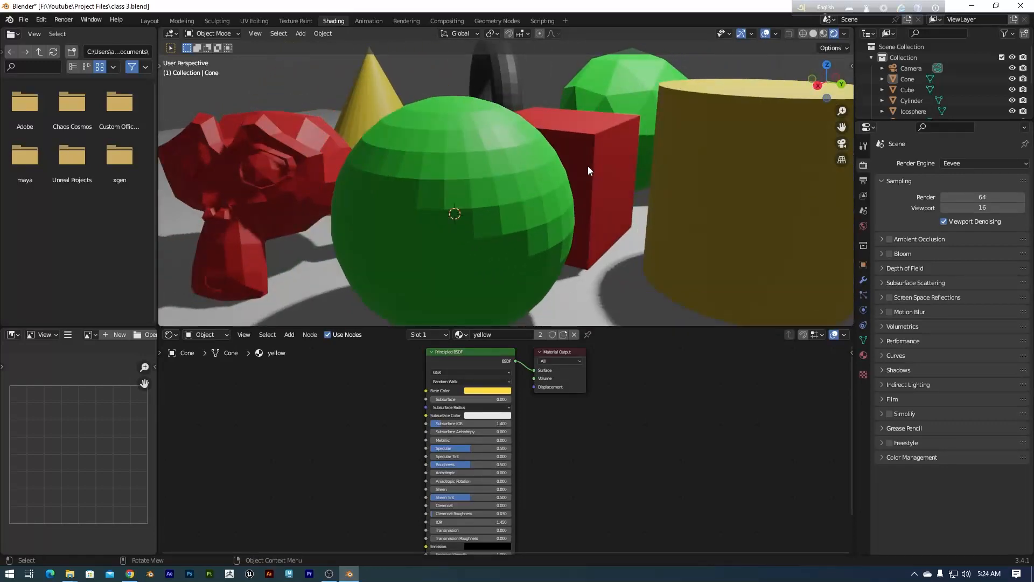
{"action": "key", "text": "KP_0"}
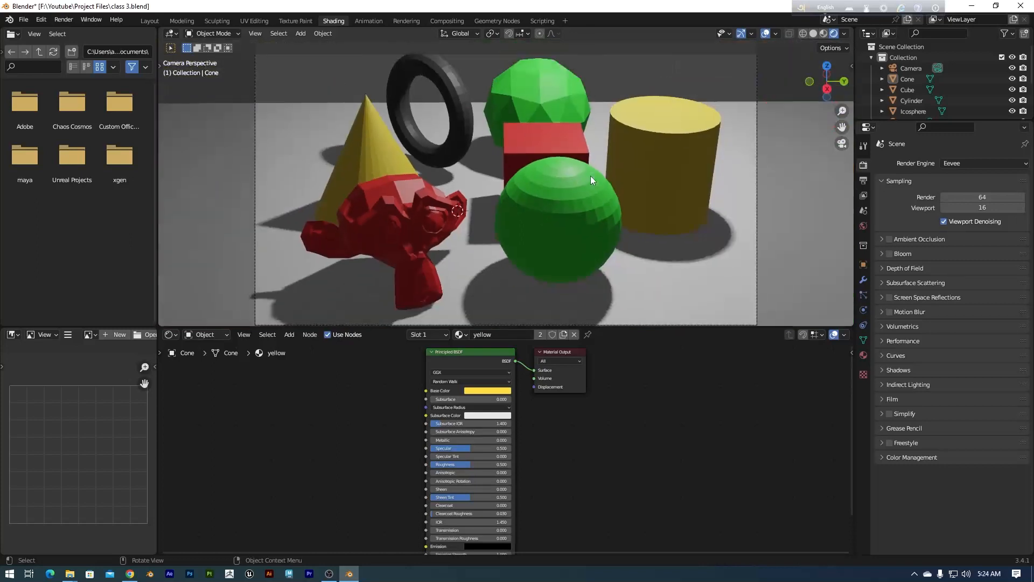
{"action": "scroll", "coordinate": [590, 176], "scroll_direction": "down", "scroll_amount": 2}
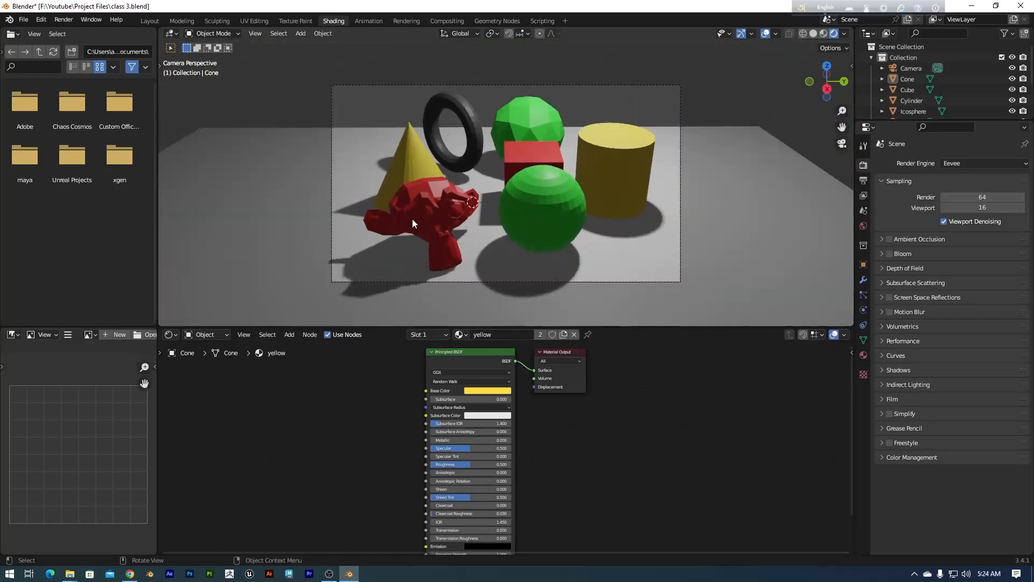
{"action": "left_click", "coordinate": [890, 239]}
{"action": "scroll", "coordinate": [448, 271], "scroll_direction": "up", "scroll_amount": 2}
{"action": "middle_click_drag", "start_coordinate": [448, 270], "coordinate": [453, 236]}
{"action": "scroll", "coordinate": [459, 248], "scroll_direction": "up", "scroll_amount": 4}
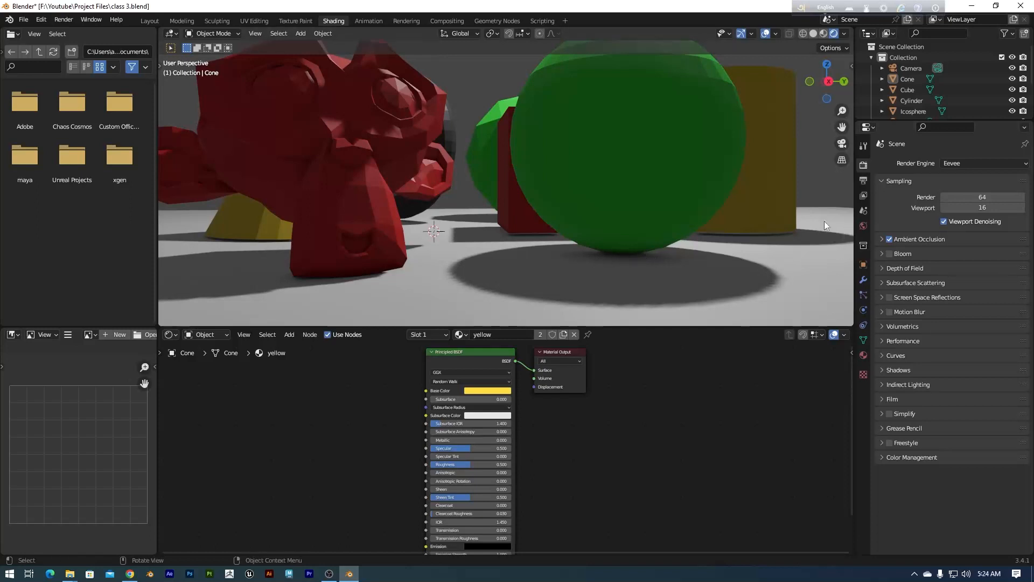
{"action": "mouse_move", "coordinate": [689, 247]}
{"action": "middle_mouse_down"}
{"action": "mouse_move", "coordinate": [671, 259]}
{"action": "mouse_move", "coordinate": [684, 251]}
{"action": "middle_mouse_up"}
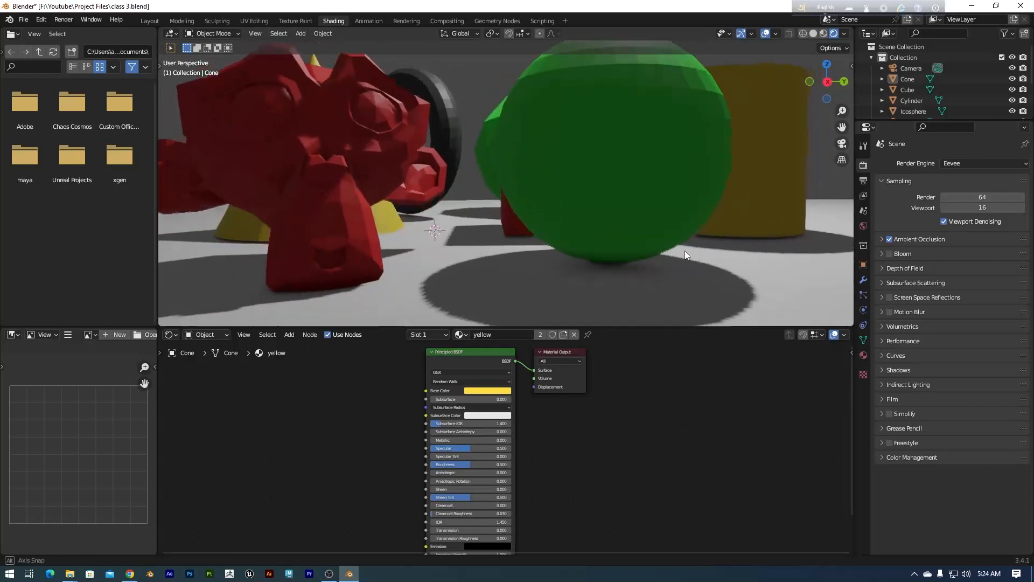
Set the Ambient Occlusion distance to 0.55 m and inspect the objects from several angles
{"action": "left_click", "coordinate": [882, 239]}
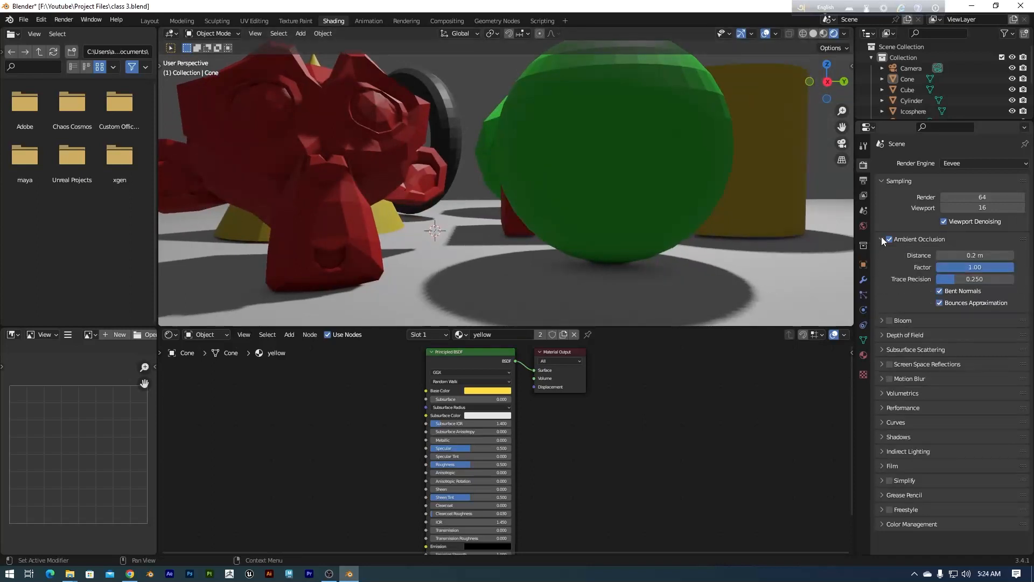
{"action": "left_click", "coordinate": [951, 255]}
{"action": "type", "text": "1"}
{"action": "key", "text": "Return"}
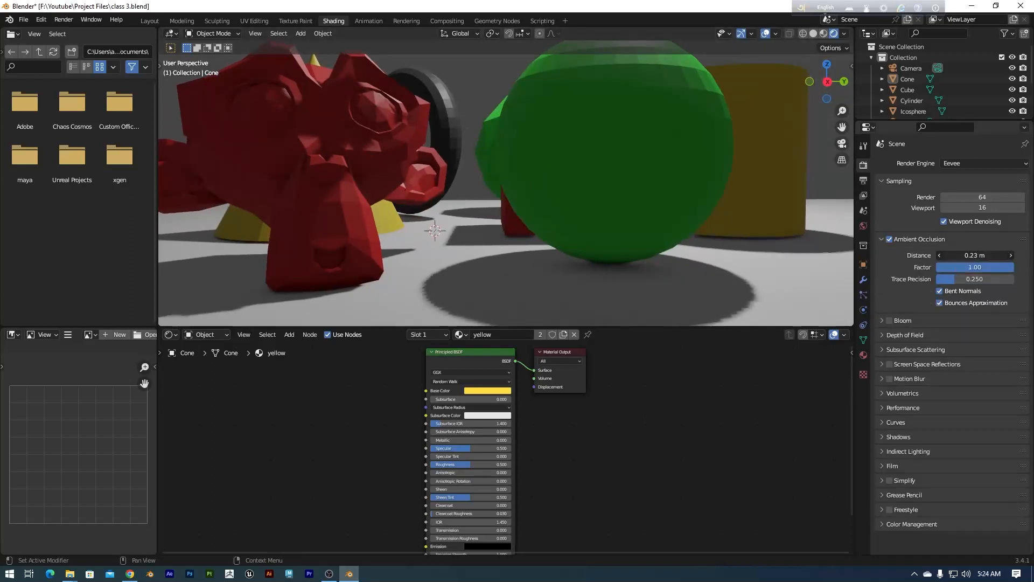
{"action": "mouse_move", "coordinate": [975, 256]}
{"action": "left_mouse_down"}
{"action": "mouse_move", "coordinate": [921, 255]}
{"action": "mouse_move", "coordinate": [972, 255]}
{"action": "left_mouse_up"}
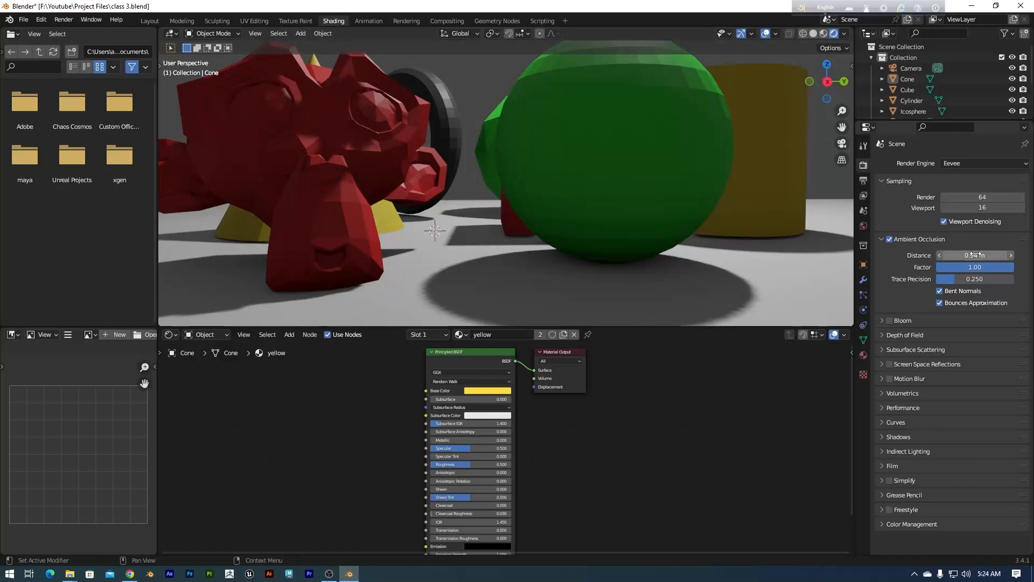
{"action": "left_click_drag", "start_coordinate": [984, 257], "coordinate": [961, 256]}
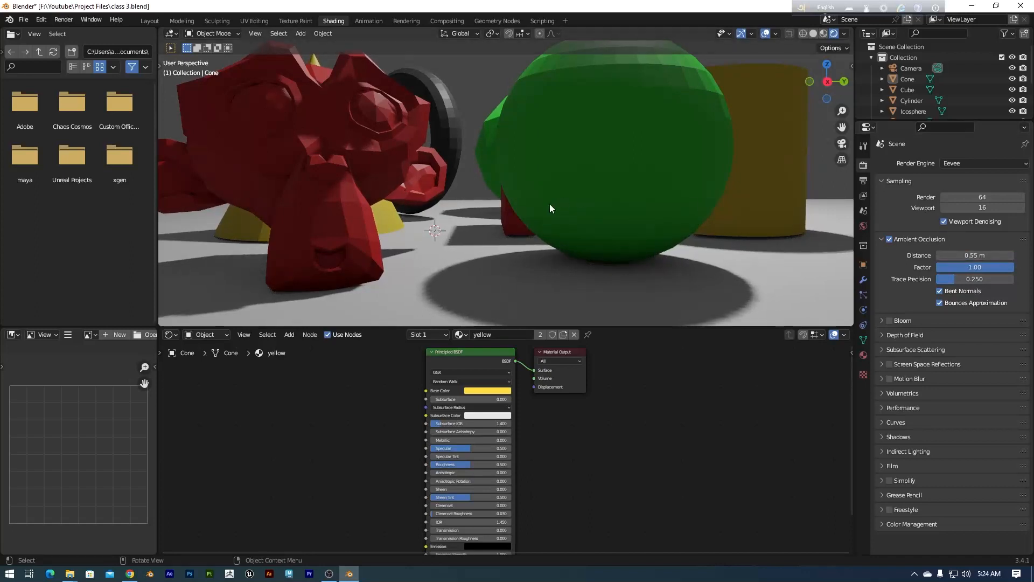
{"action": "mouse_move", "coordinate": [587, 197]}
{"action": "middle_mouse_down"}
{"action": "mouse_move", "coordinate": [567, 219]}
{"action": "mouse_move", "coordinate": [531, 223]}
{"action": "mouse_move", "coordinate": [591, 202]}
{"action": "middle_mouse_up"}
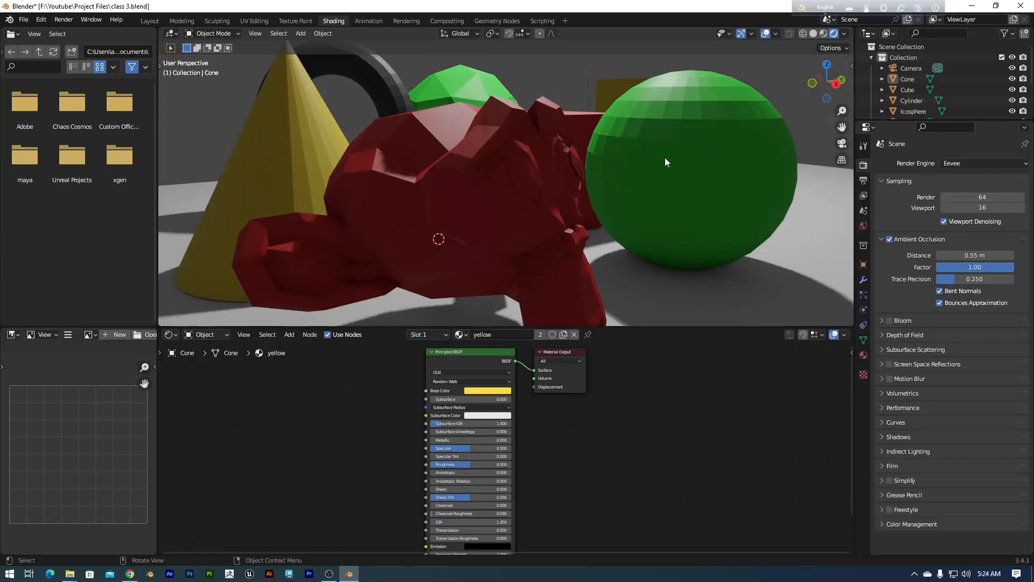
{"action": "scroll", "coordinate": [584, 170], "scroll_direction": "down", "scroll_amount": 8}
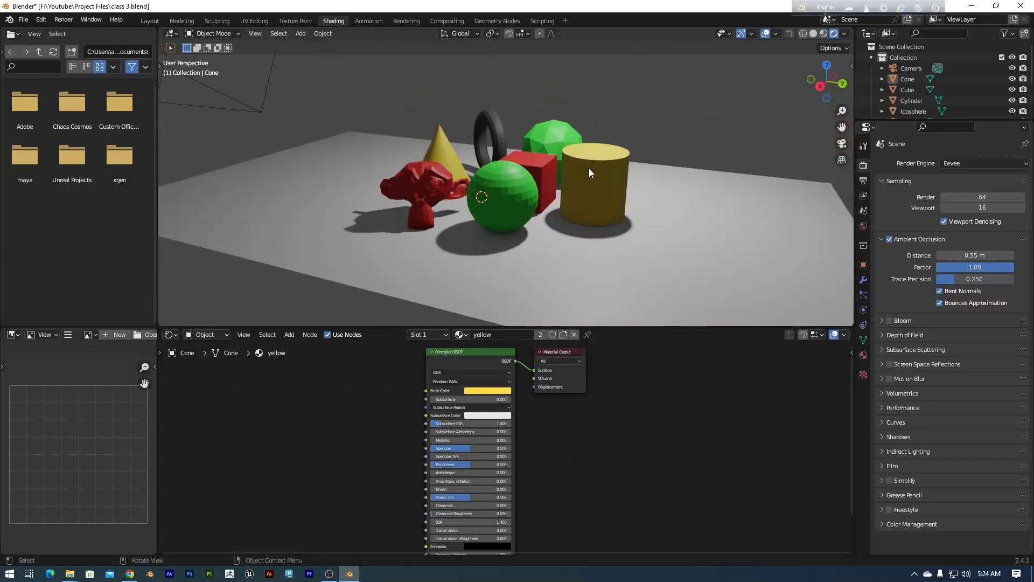
{"action": "middle_click_drag", "start_coordinate": [549, 199], "coordinate": [586, 196]}
{"action": "scroll", "coordinate": [586, 196], "scroll_direction": "up", "scroll_amount": 5}
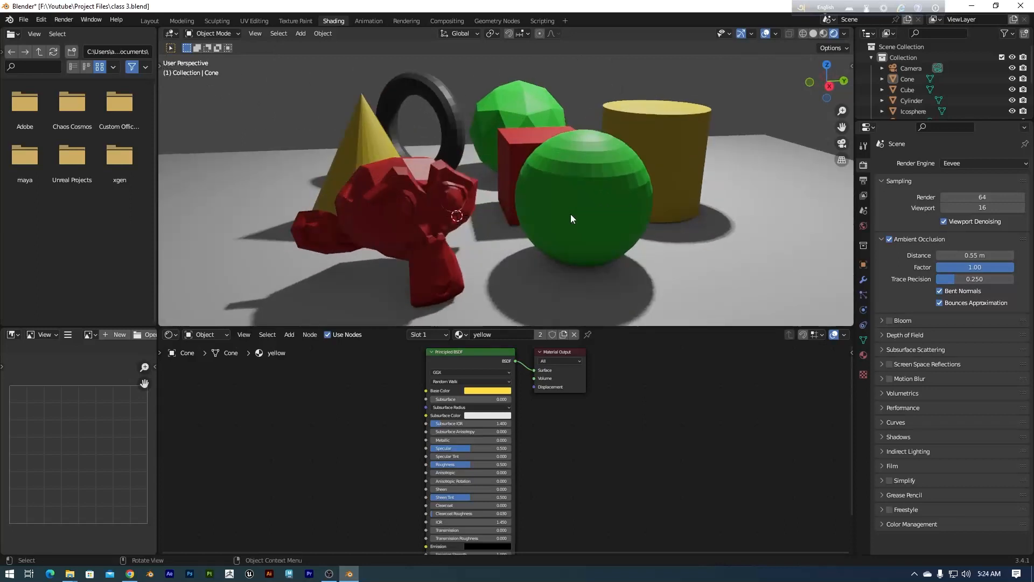
Examine the ambient occlusion shading and shadows around the primitives in Eevee, both up close and from farther away
{"action": "scroll", "coordinate": [570, 214], "scroll_direction": "down", "scroll_amount": 2}
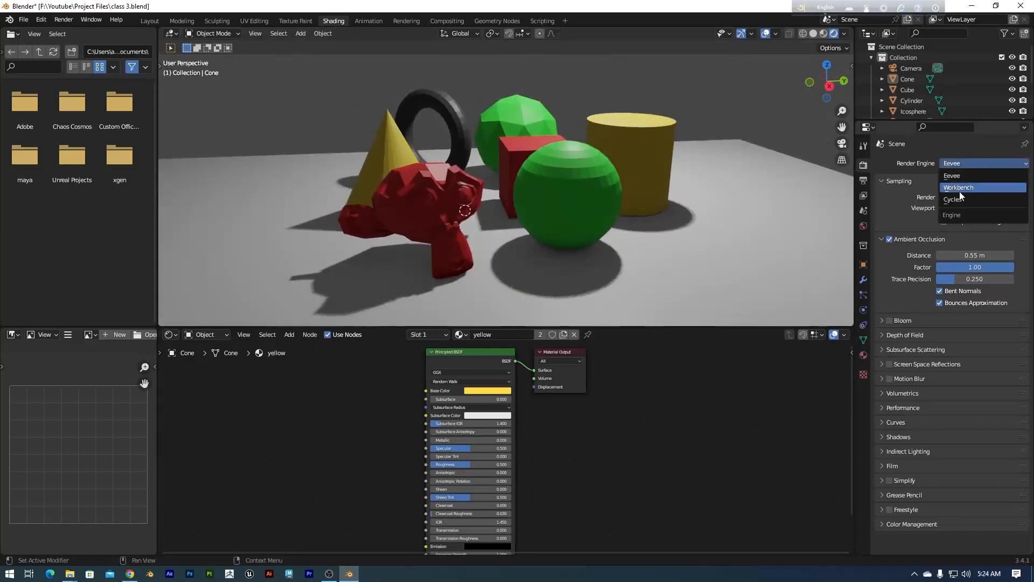
{"action": "middle_click_drag", "start_coordinate": [713, 157], "coordinate": [647, 160]}
{"action": "scroll", "coordinate": [647, 160], "scroll_direction": "down", "scroll_amount": 3}
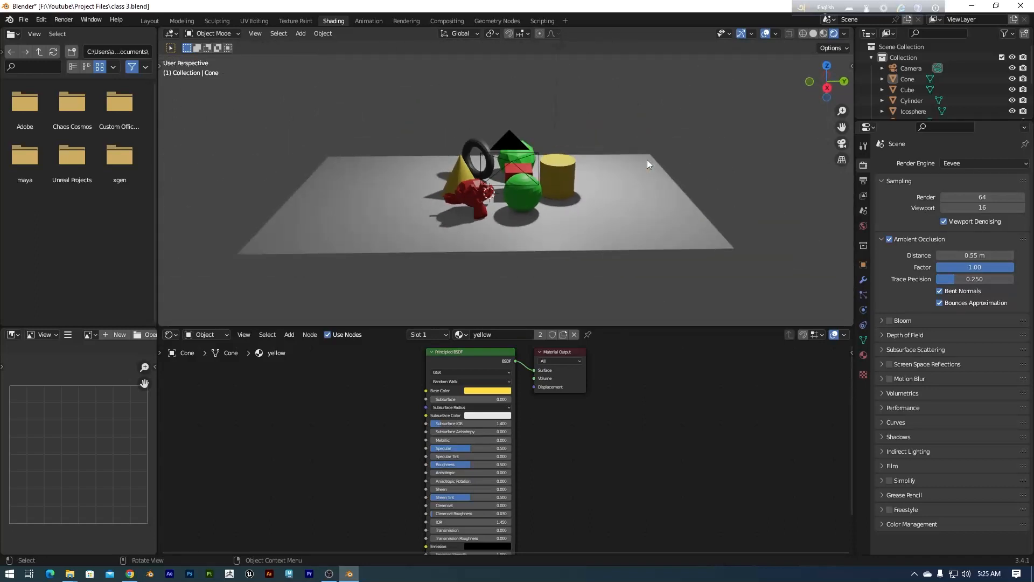
{"action": "scroll", "coordinate": [648, 159], "scroll_direction": "up", "scroll_amount": 5}
{"action": "scroll", "coordinate": [647, 160], "scroll_direction": "down", "scroll_amount": 1}
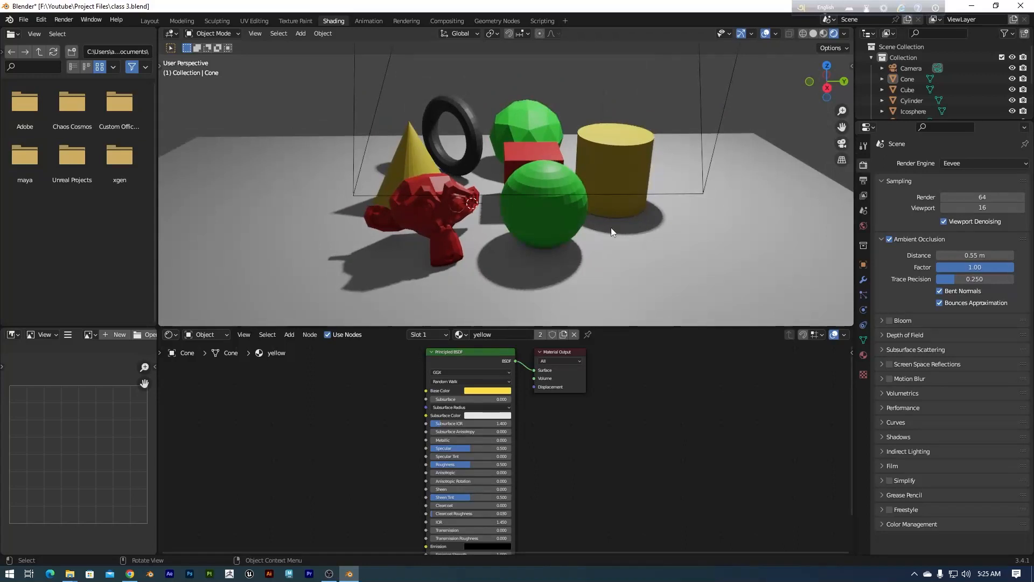
{"action": "scroll", "coordinate": [611, 257], "scroll_direction": "up", "scroll_amount": 2}
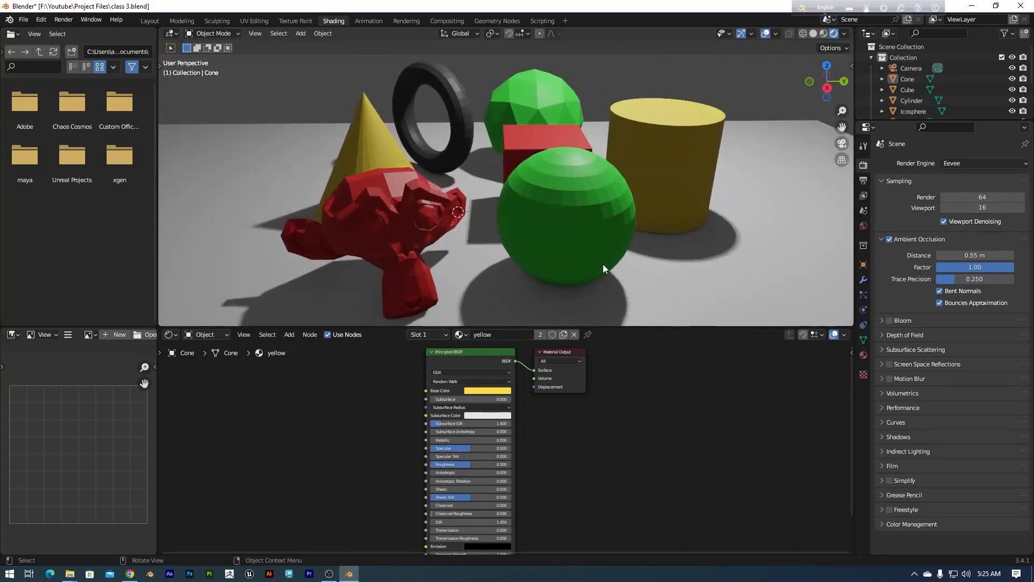
{"action": "scroll", "coordinate": [659, 233], "scroll_direction": "down", "scroll_amount": 3}
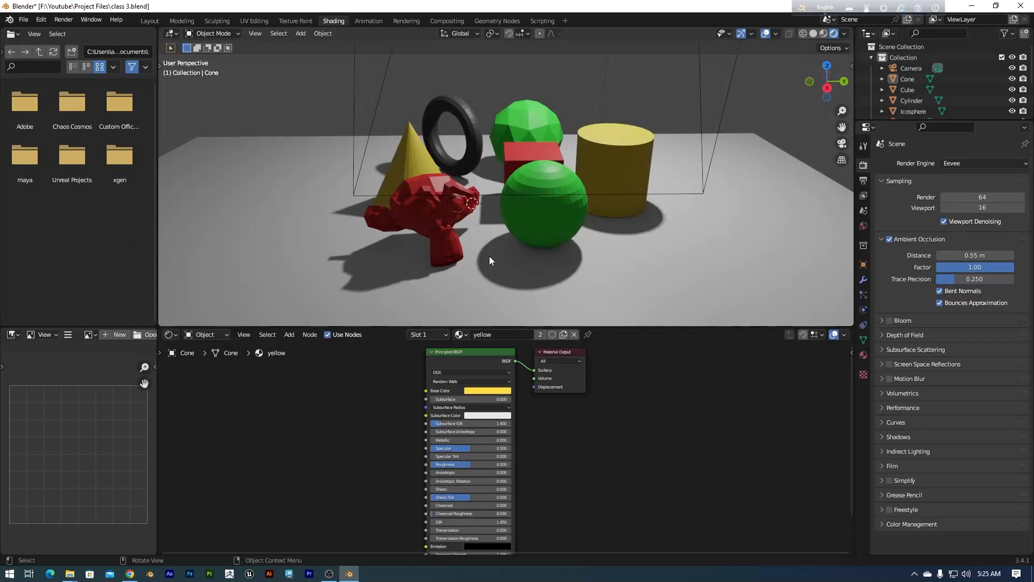
Switch the render engine to Cycles to compare the sphere's and monkey head's shading and shadows, and return to Eevee
{"action": "left_click", "coordinate": [977, 163]}
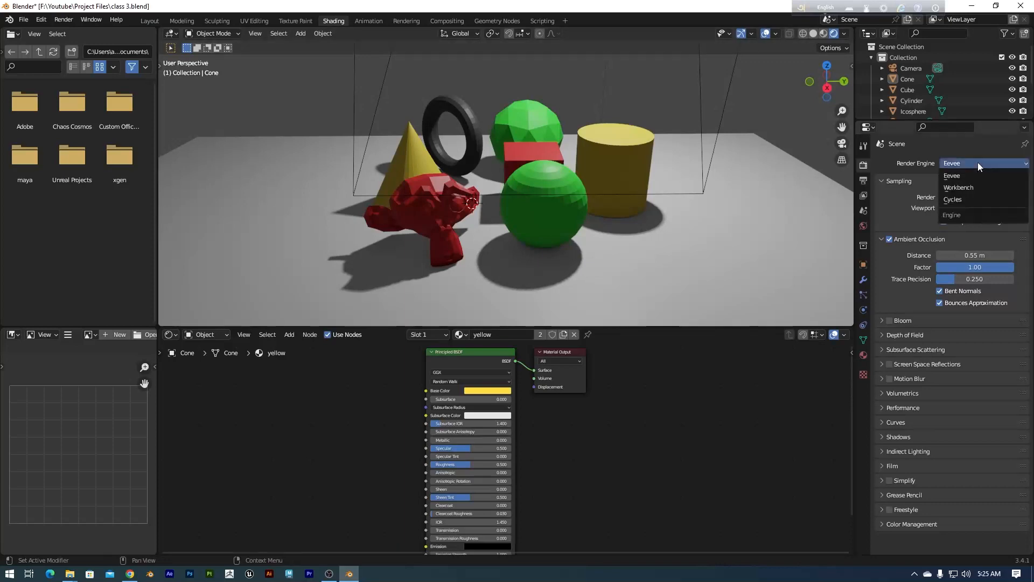
{"action": "left_click", "coordinate": [956, 200]}
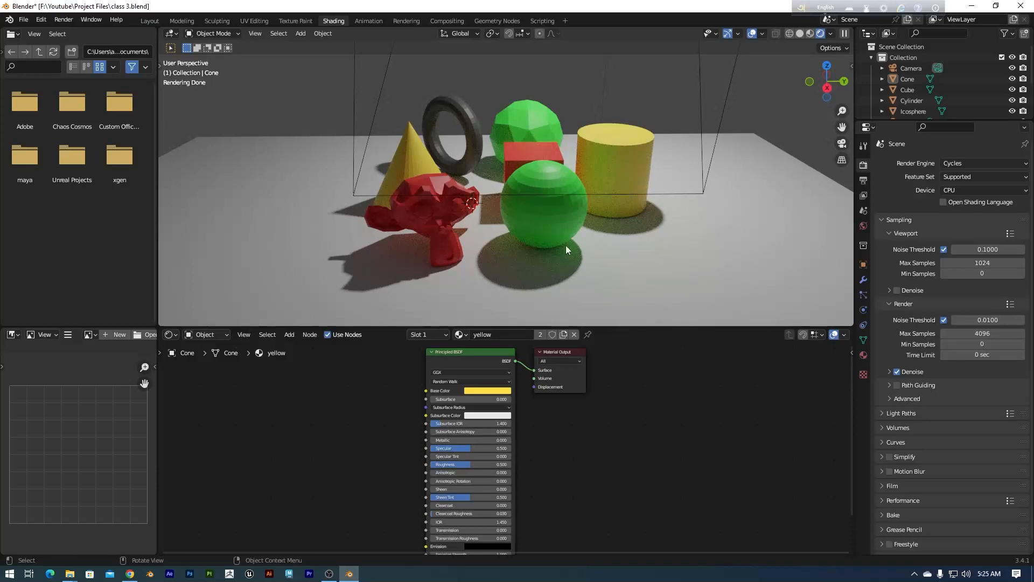
{"action": "scroll", "coordinate": [576, 267], "scroll_direction": "up", "scroll_amount": 3}
{"action": "scroll", "coordinate": [632, 289], "scroll_direction": "down", "scroll_amount": 1}
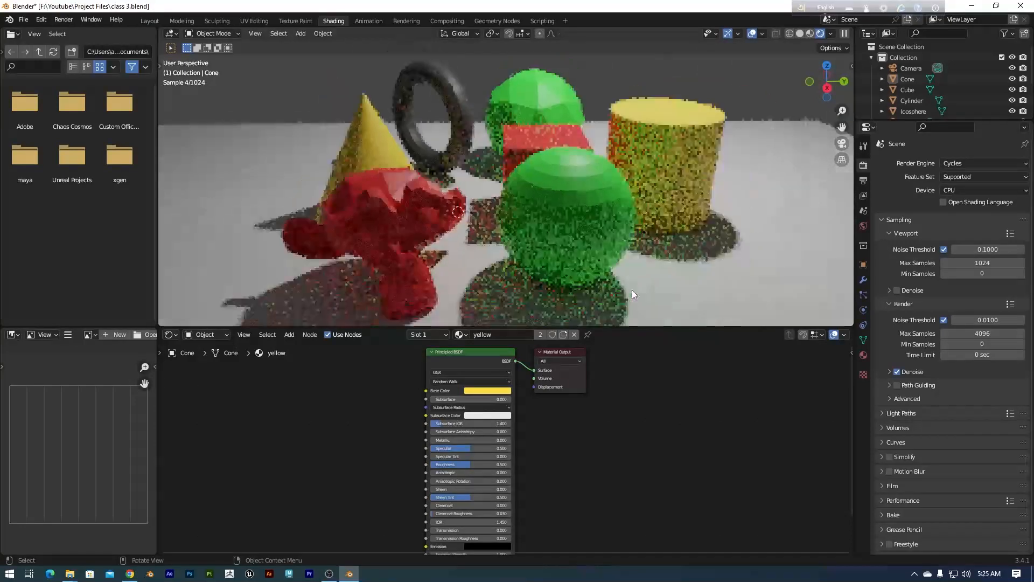
{"action": "scroll", "coordinate": [613, 300], "scroll_direction": "down", "scroll_amount": 4}
{"action": "scroll", "coordinate": [554, 269], "scroll_direction": "up", "scroll_amount": 3}
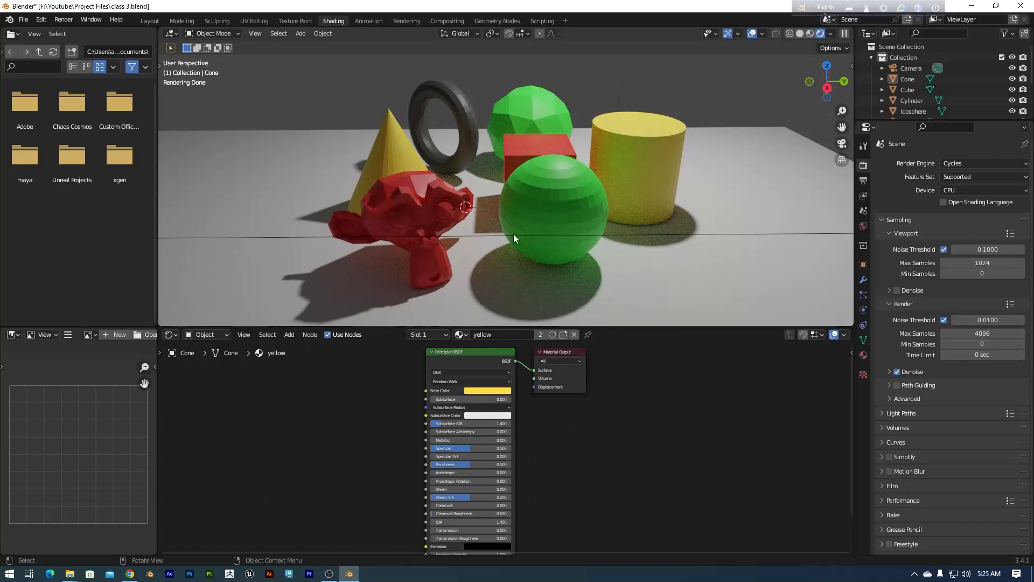
{"action": "left_click", "coordinate": [972, 160]}
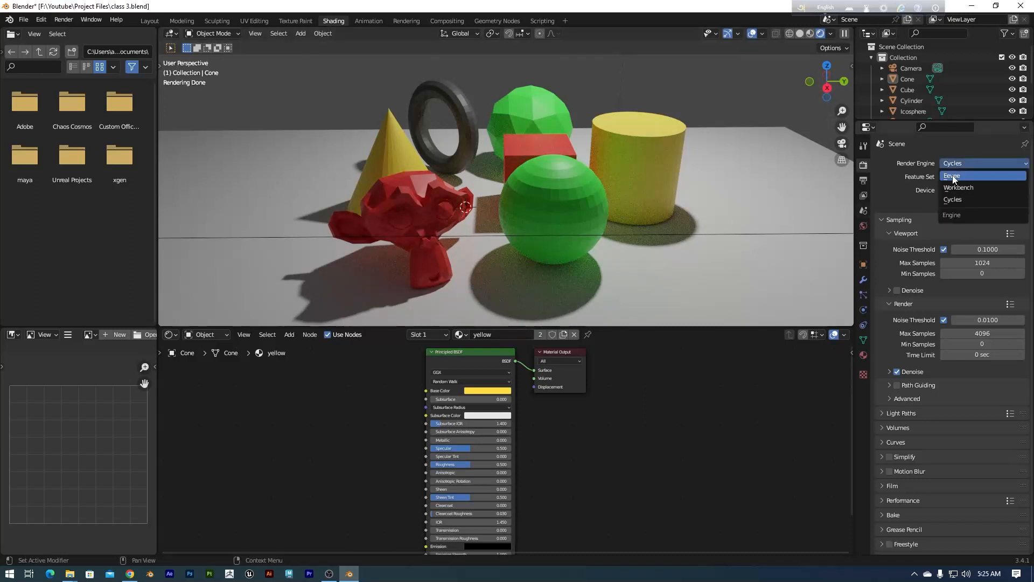
{"action": "left_click", "coordinate": [947, 168]}
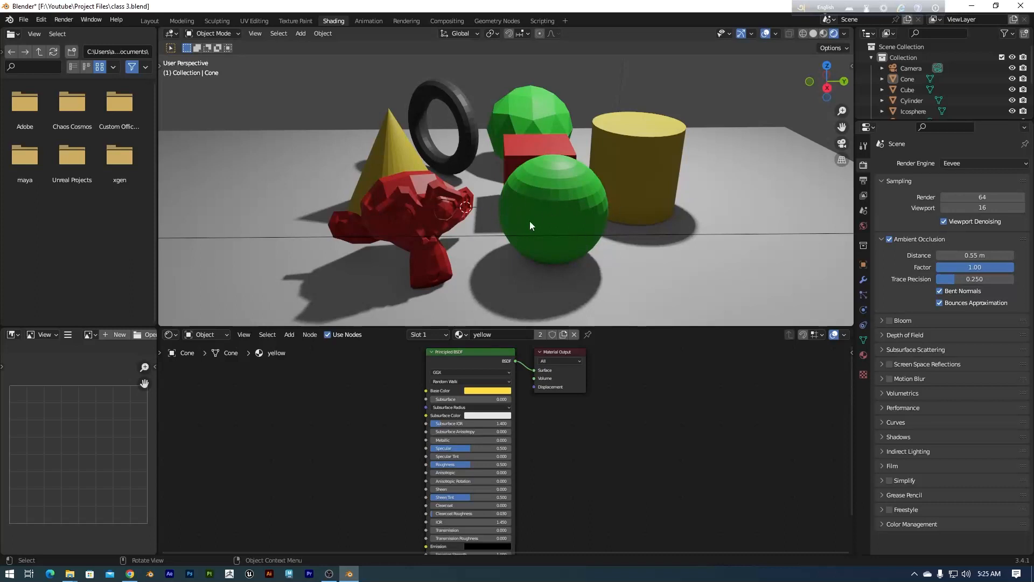
View the scene through the camera and enable Screen Space Reflections in the Eevee render settings
{"action": "scroll", "coordinate": [616, 240], "scroll_direction": "down", "scroll_amount": 2}
{"action": "middle_click_drag", "start_coordinate": [628, 238], "coordinate": [609, 249]}
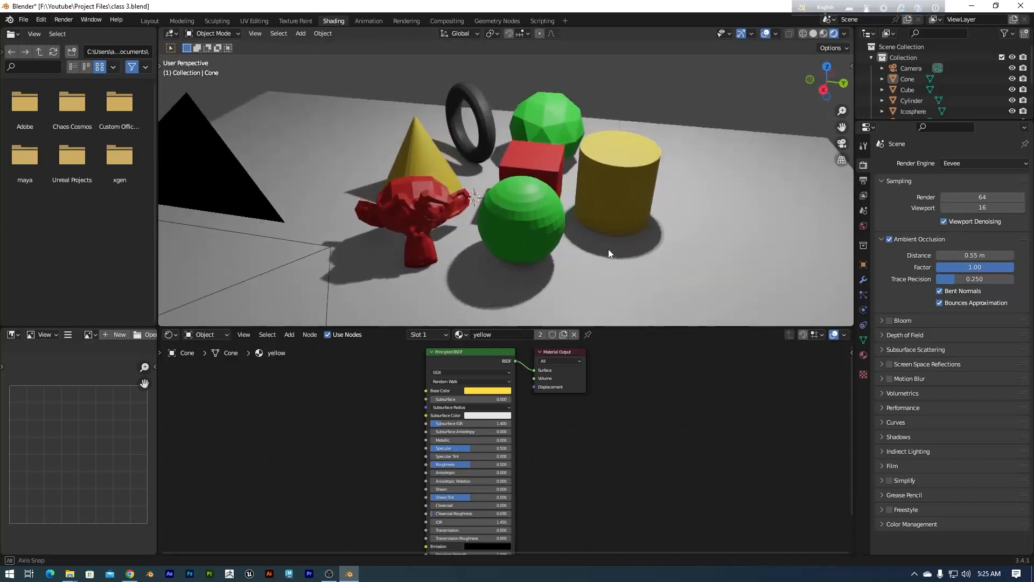
{"action": "key", "text": "KP_0"}
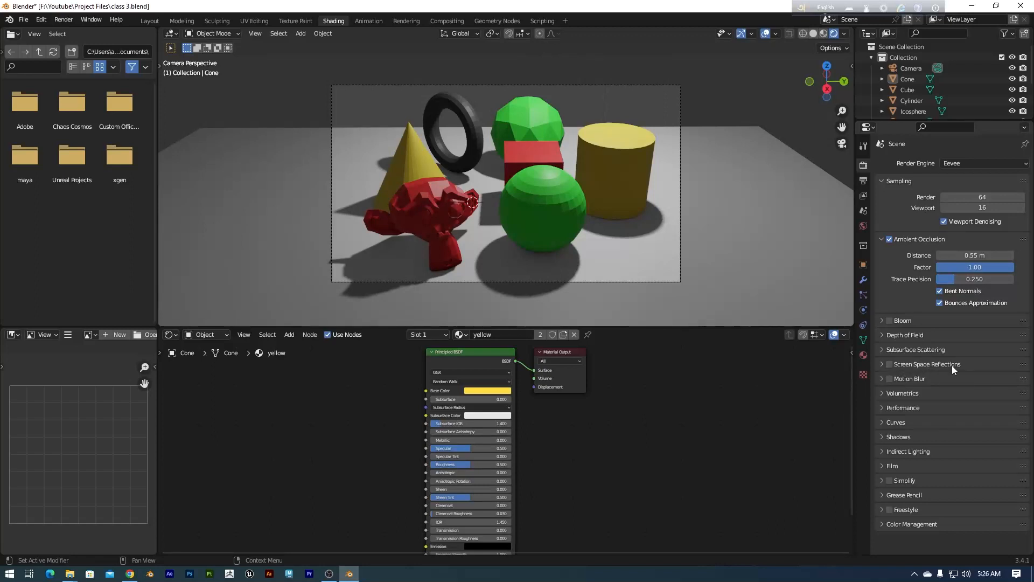
{"action": "left_click", "coordinate": [889, 364]}
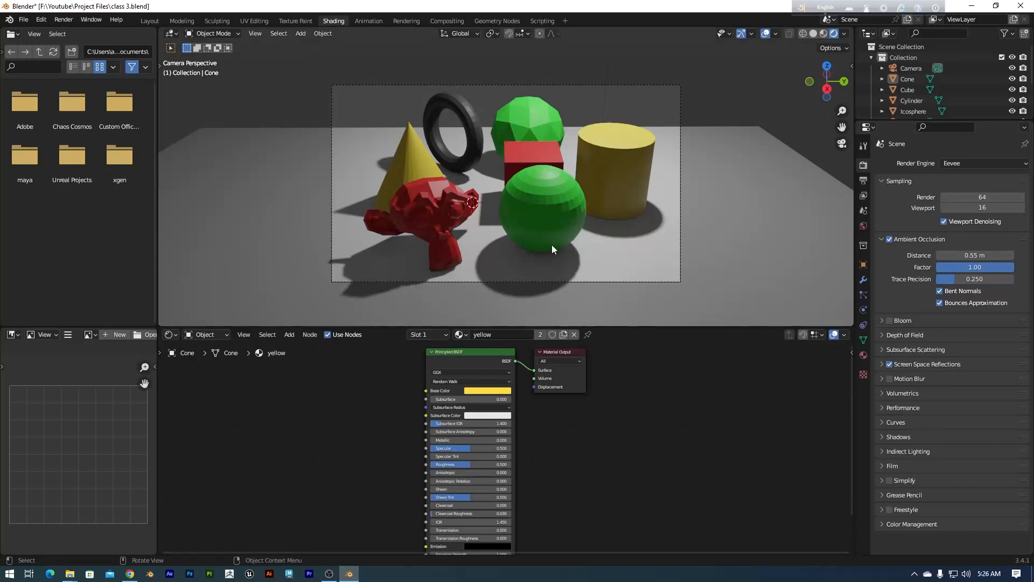